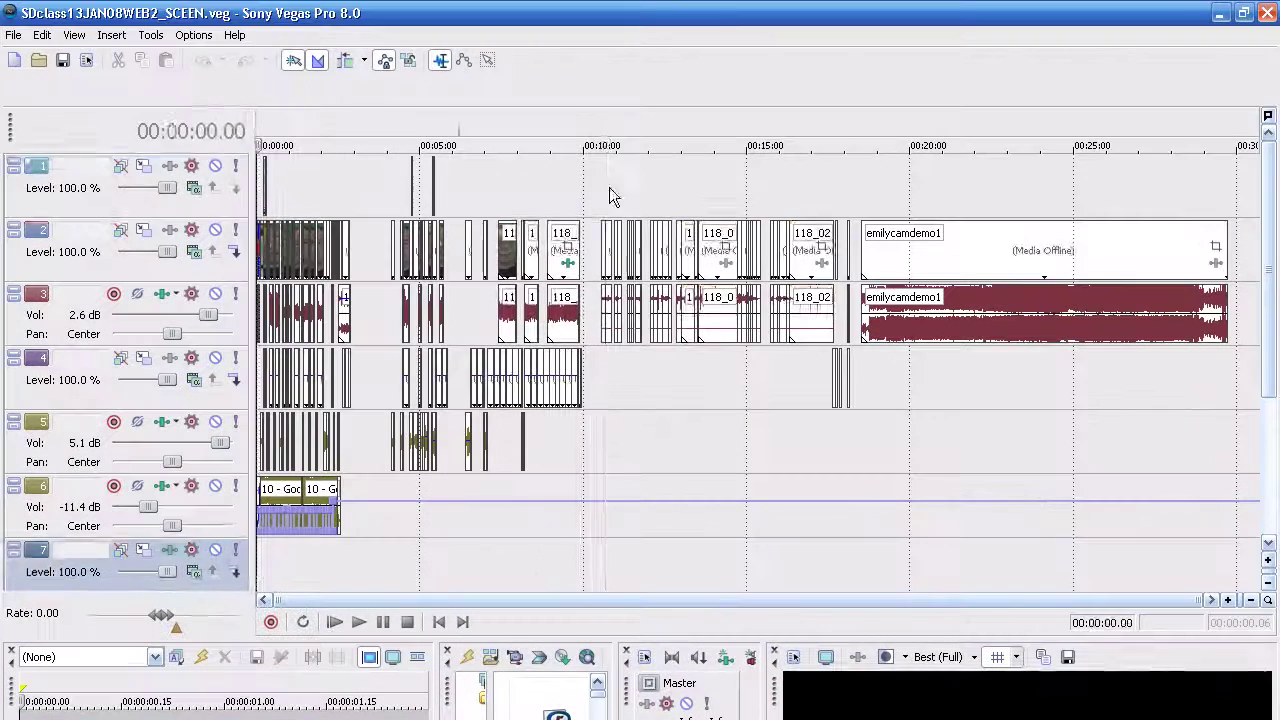
- Scrub the timeline, previewing frames near 10:41, 9:39 and 15:44
click(620, 138)
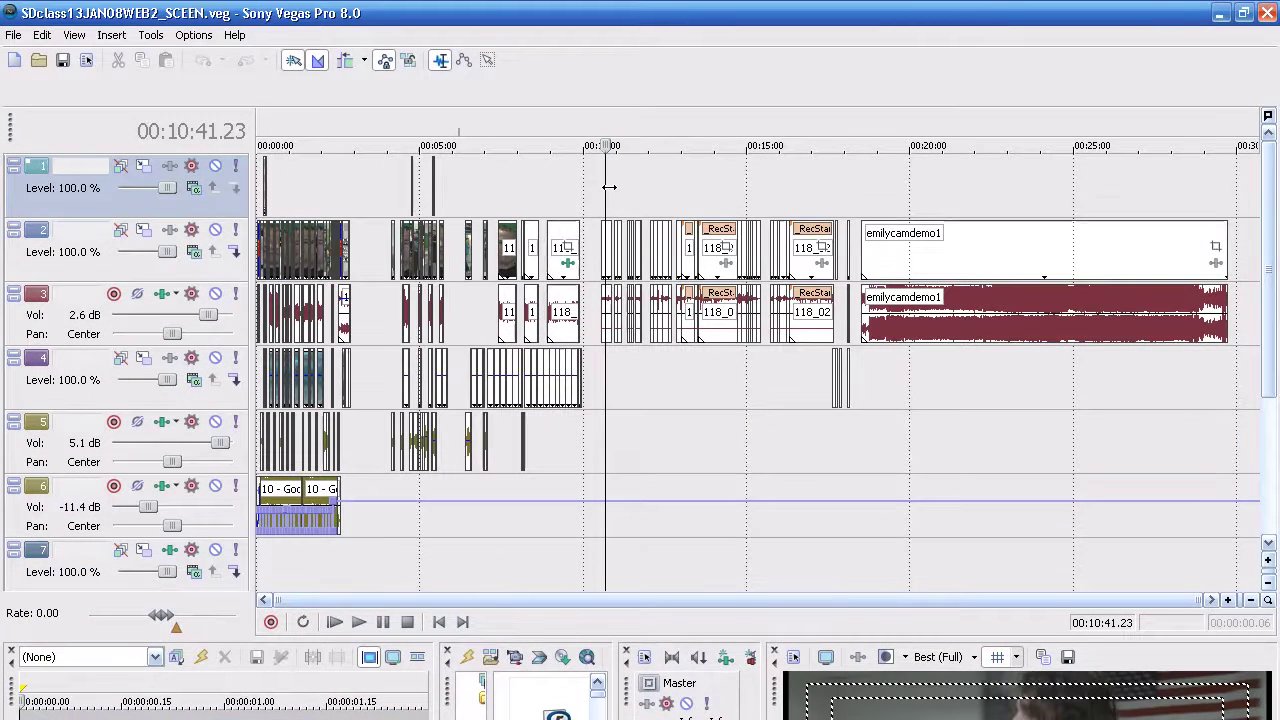
scroll(609, 187, up, 2)
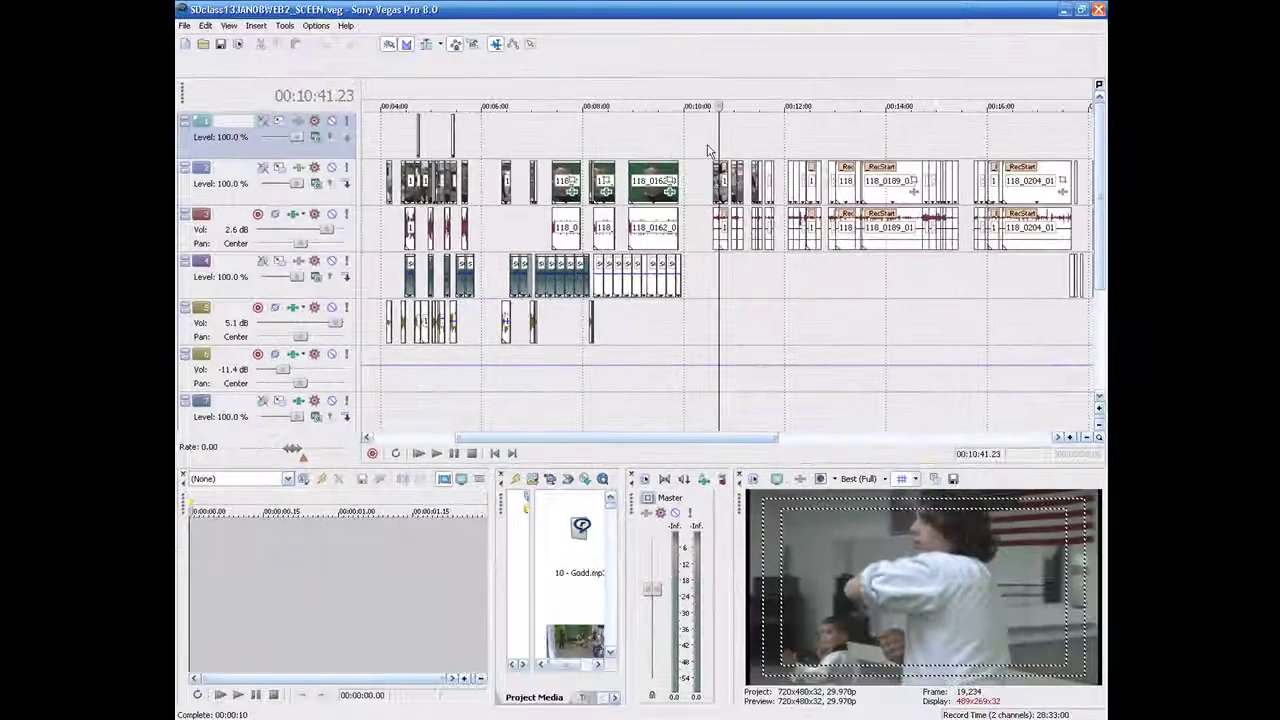
scroll(720, 168, up, 3)
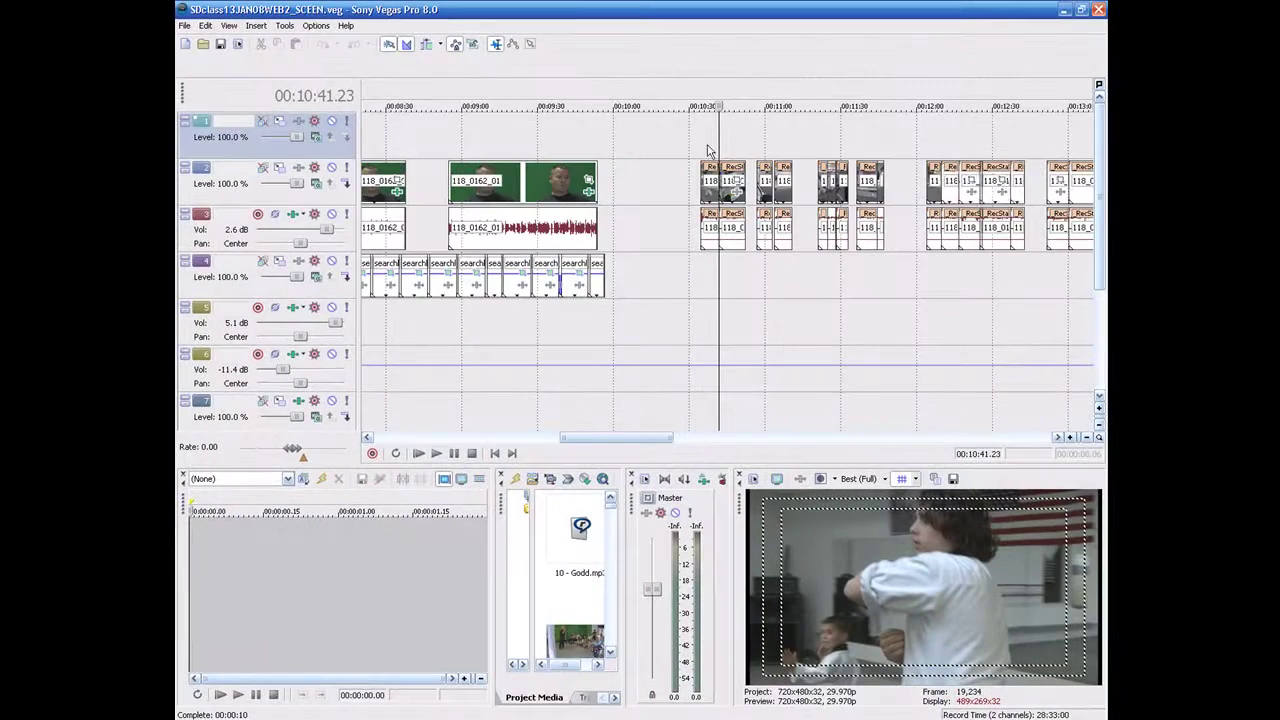
click(558, 143)
scroll(558, 143, down, 2)
scroll(586, 149, down, 2)
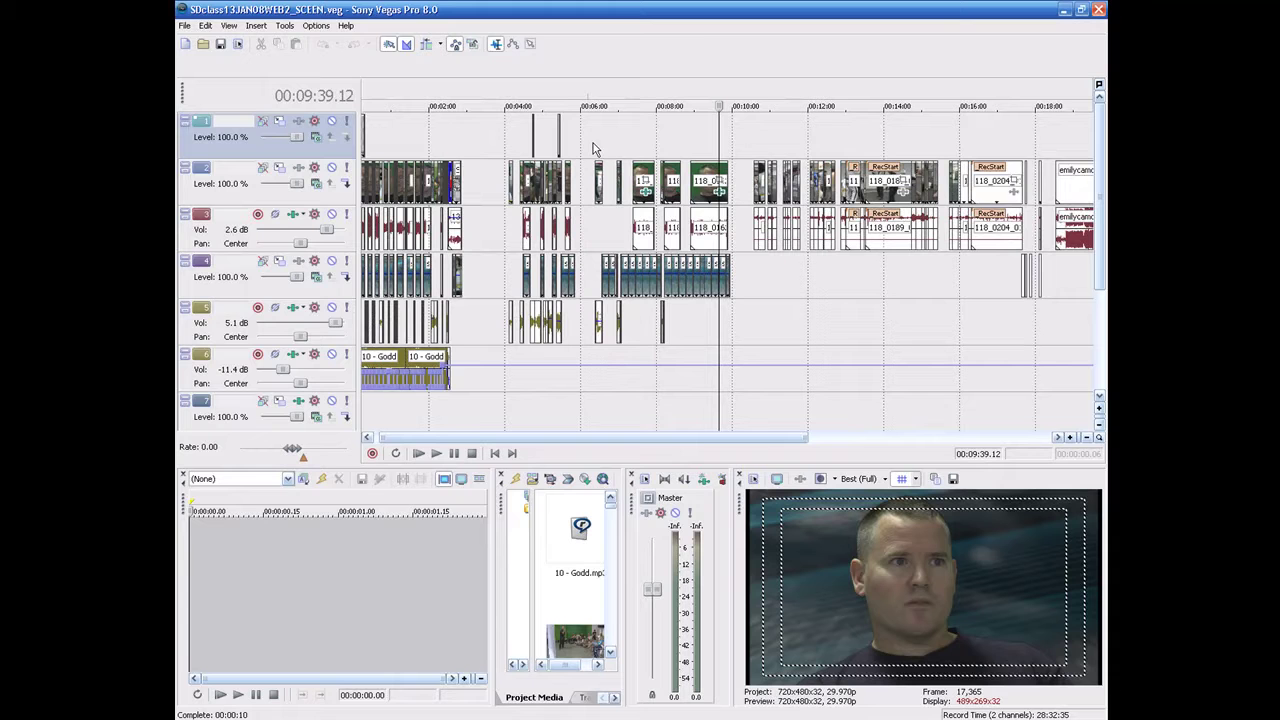
click(950, 143)
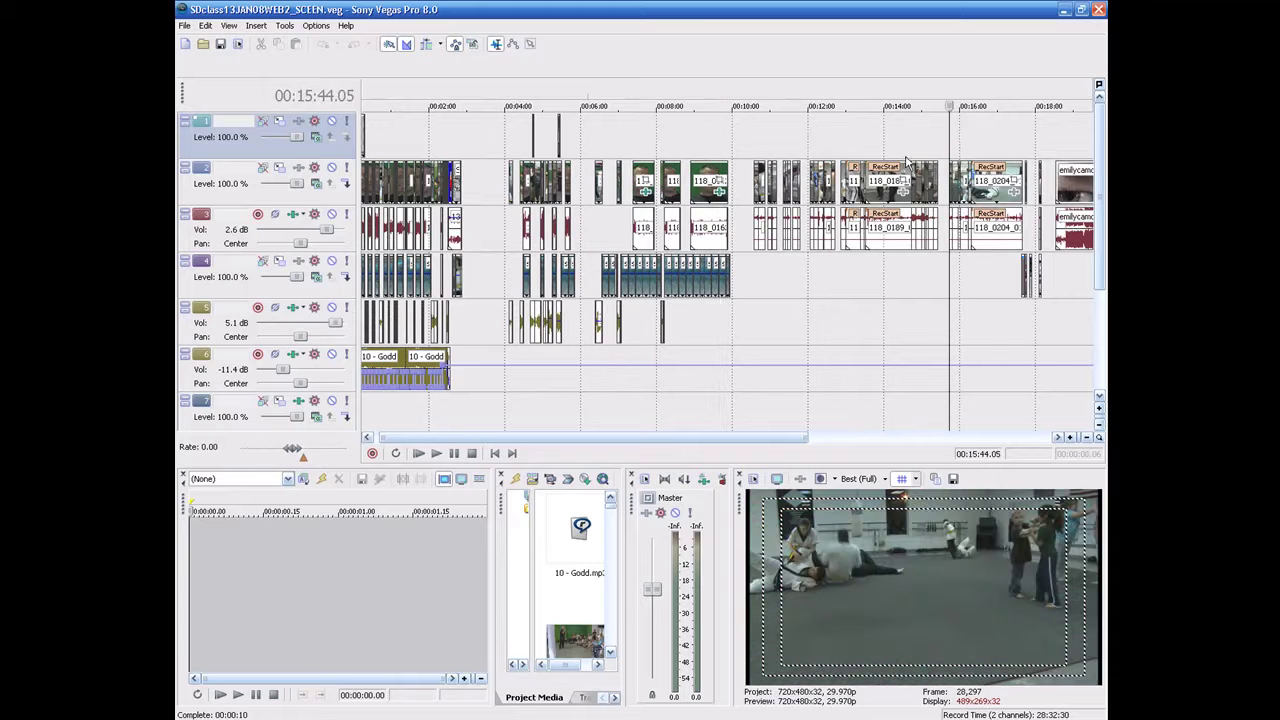
scroll(905, 150, up, 4)
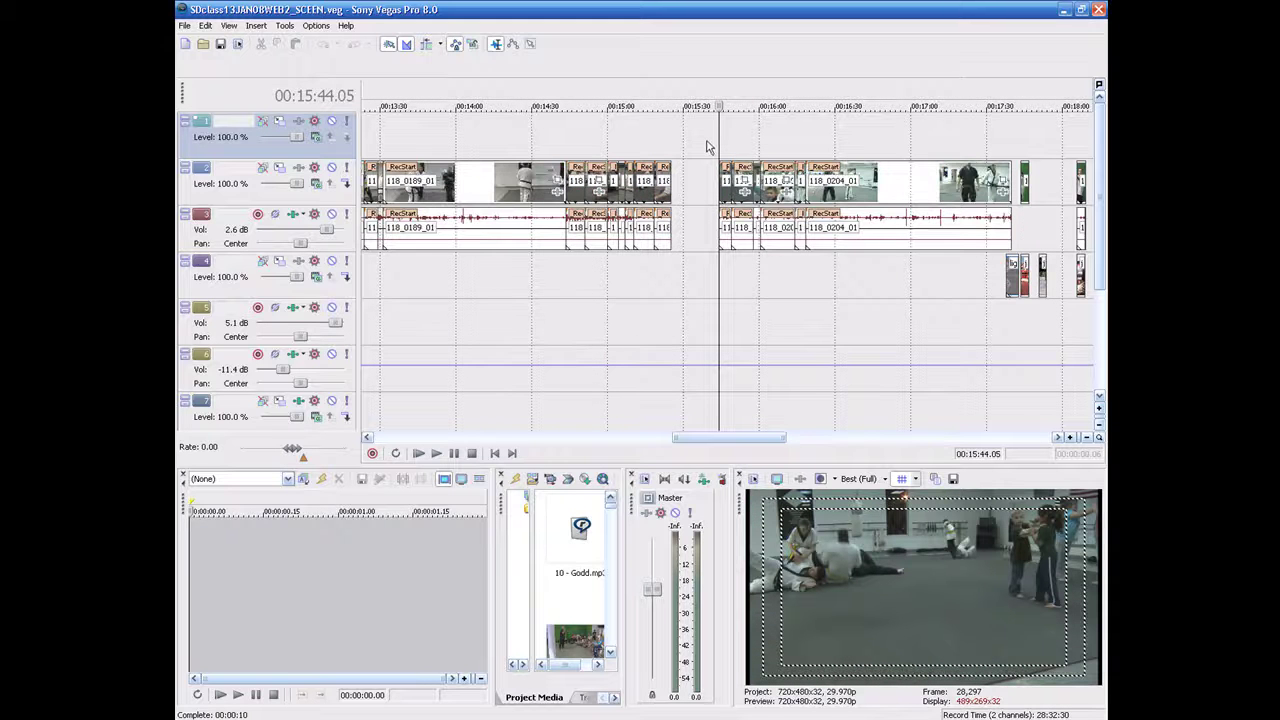
scroll(700, 148, down, 4)
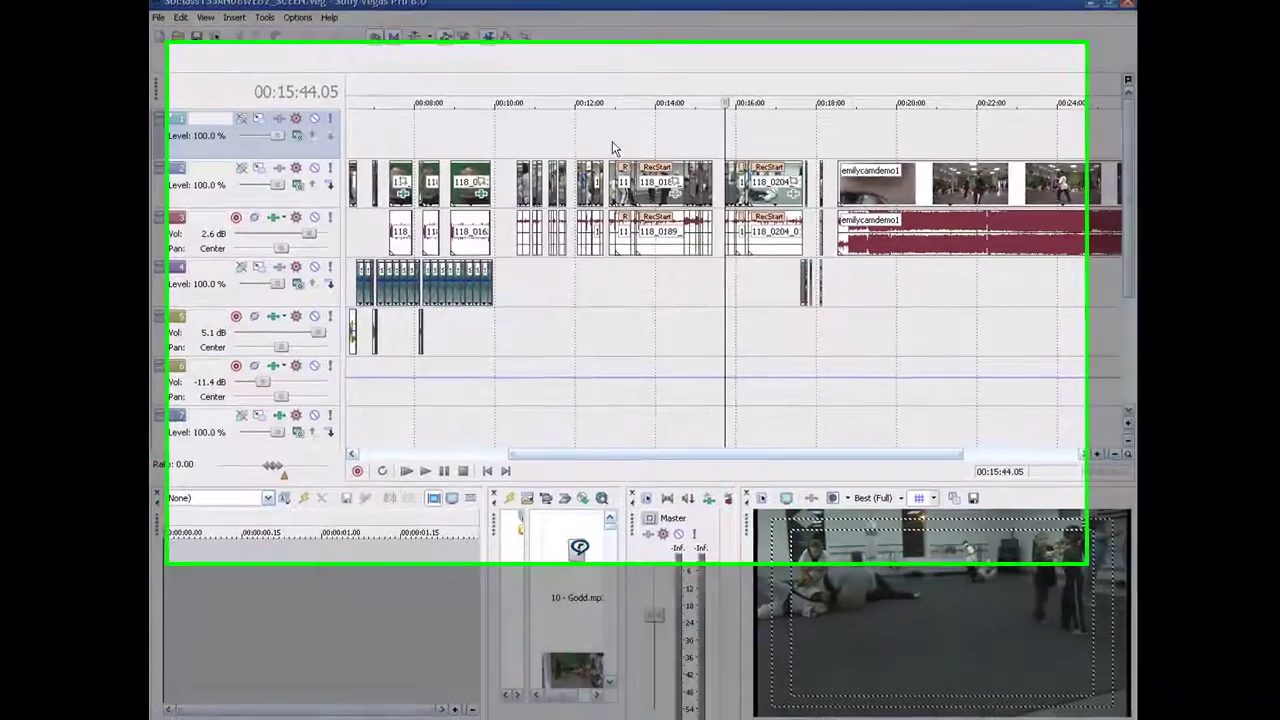
scroll(464, 128, down, 3)
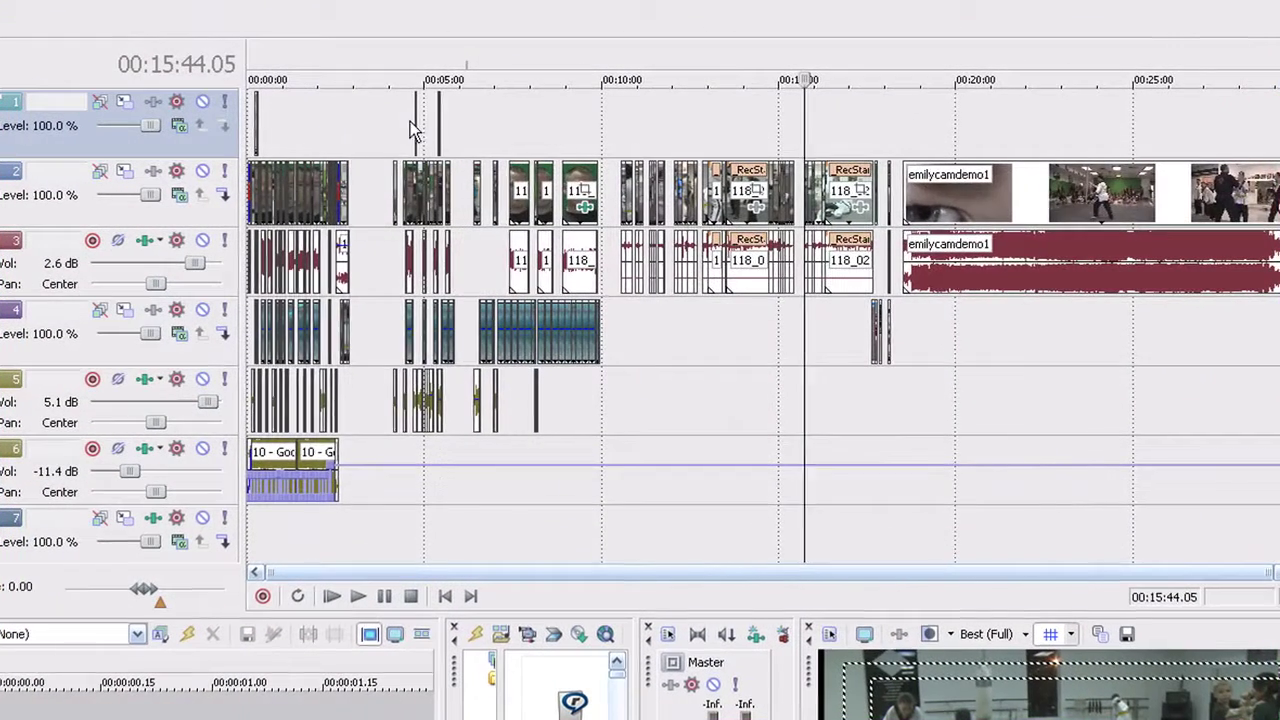
- Move the playhead back through 4:28, 1:56 and 1:19 to 1:15, zooming in on the green-screen clips
click(410, 121)
scroll(408, 120, up, 5)
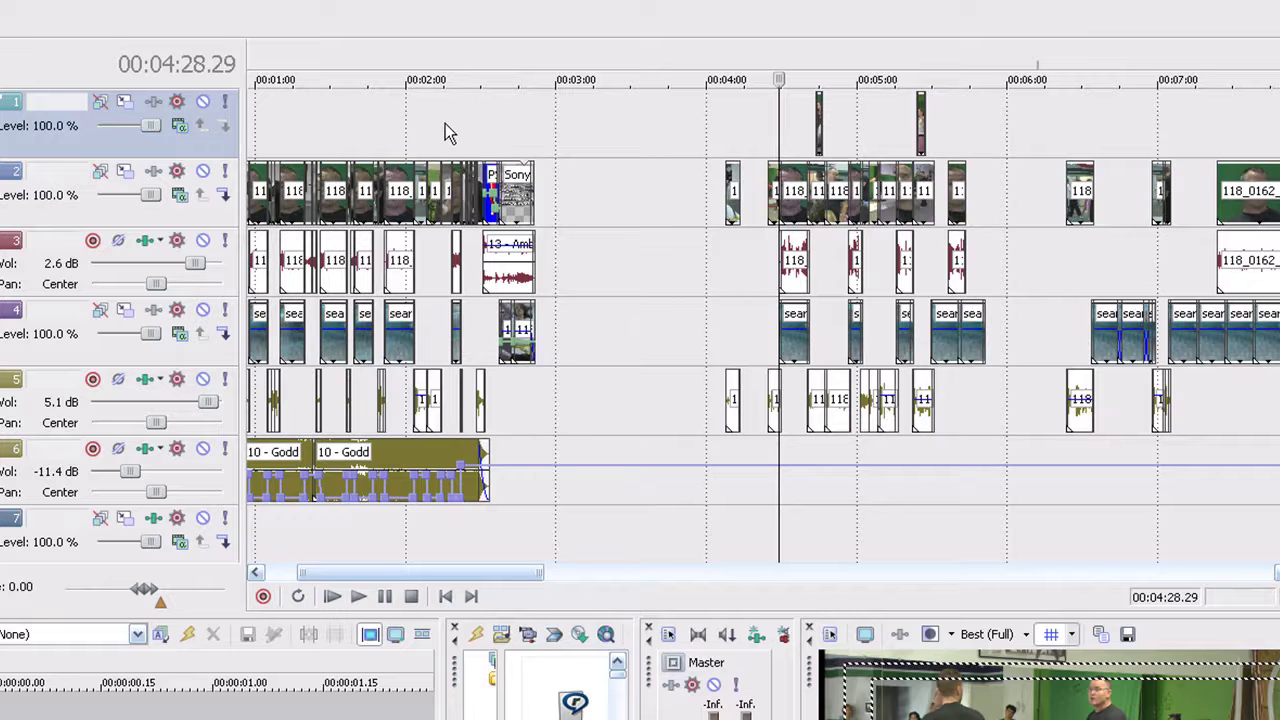
click(396, 121)
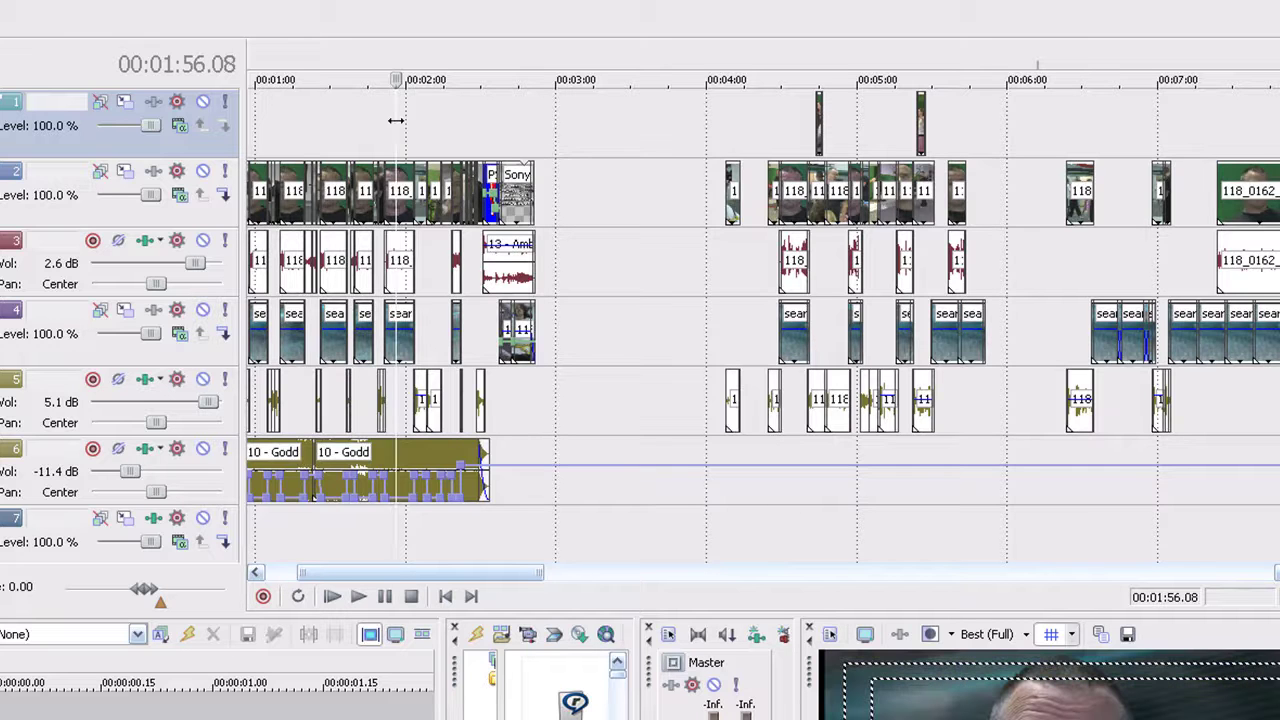
scroll(396, 121, down, 4)
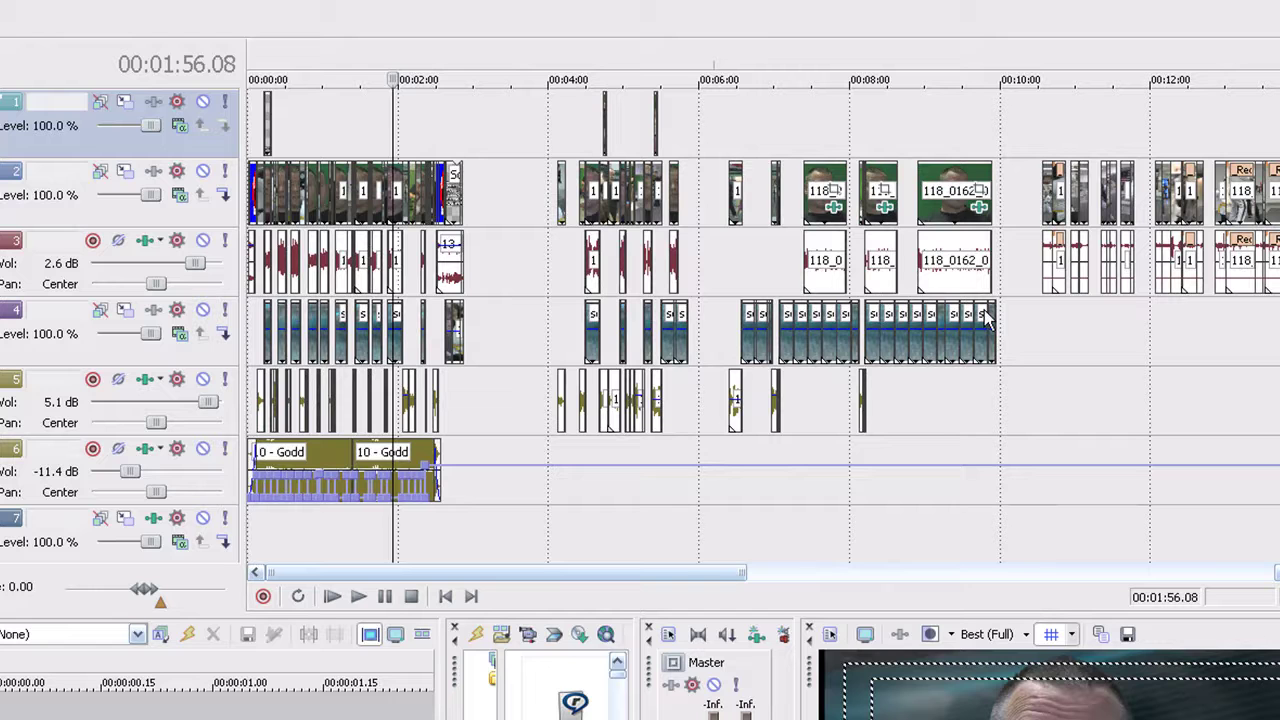
click(348, 138)
scroll(352, 135, up, 2)
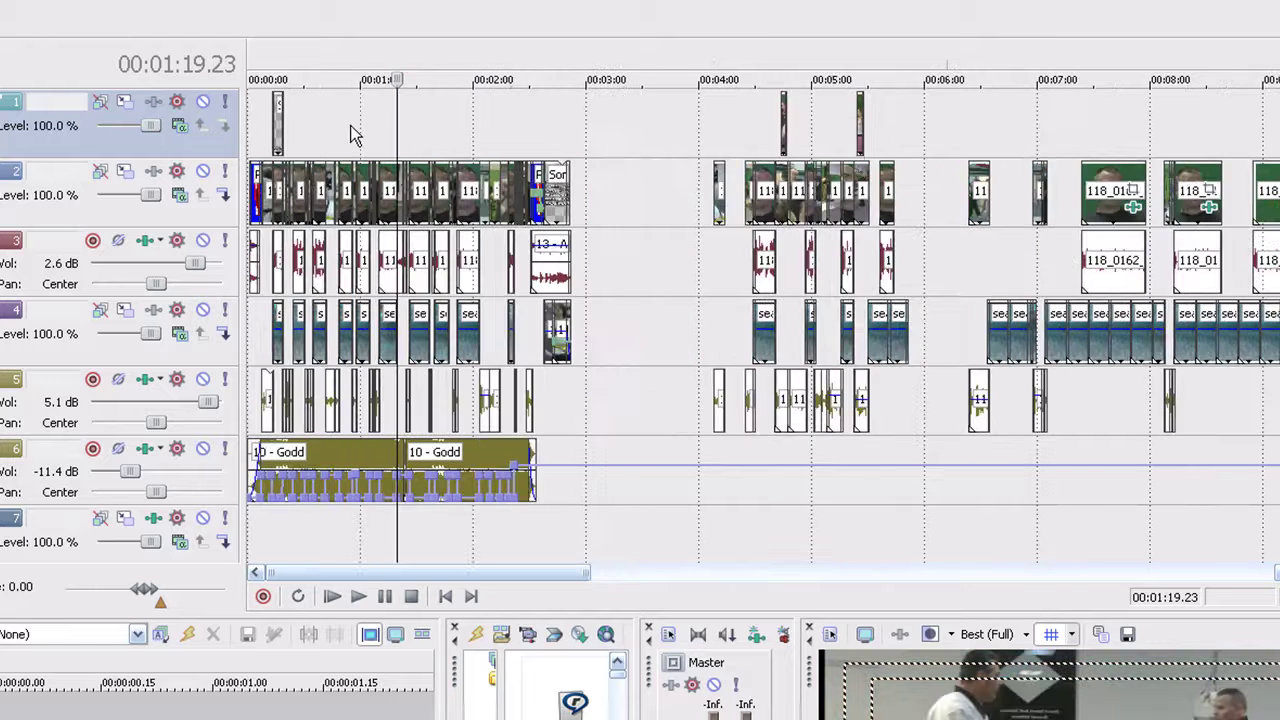
scroll(352, 135, up, 3)
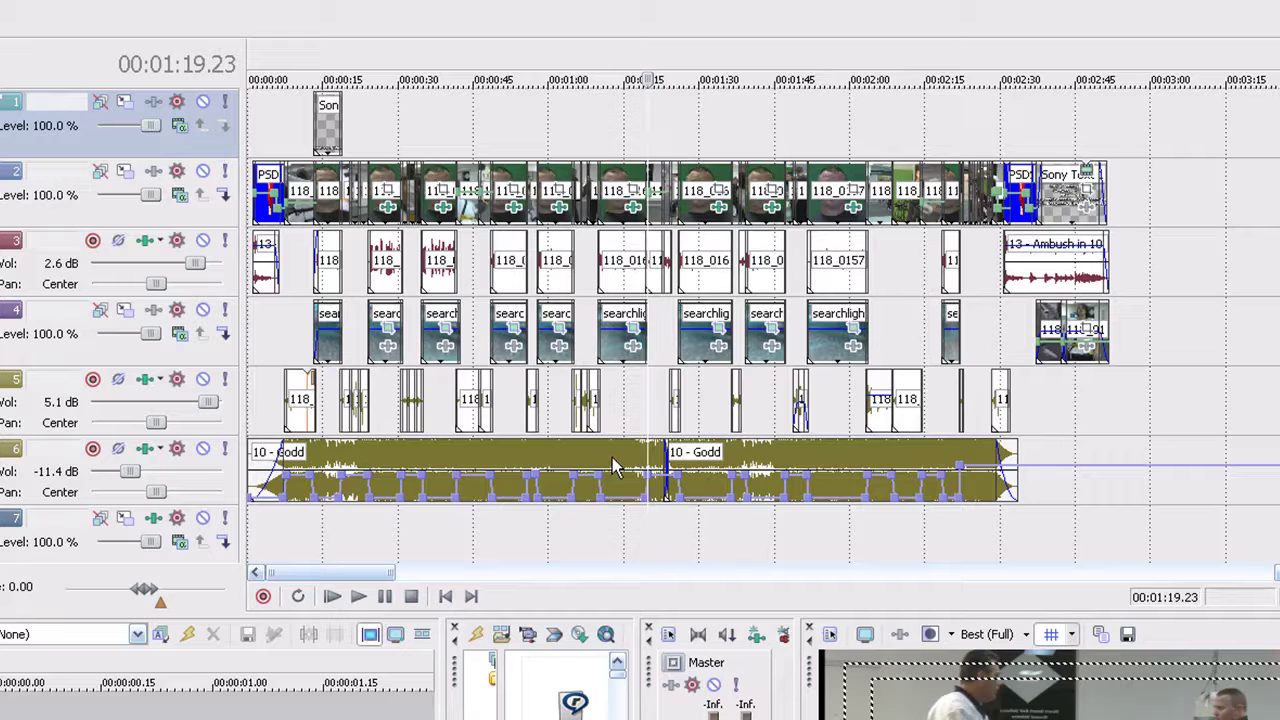
click(626, 123)
scroll(630, 125, up, 4)
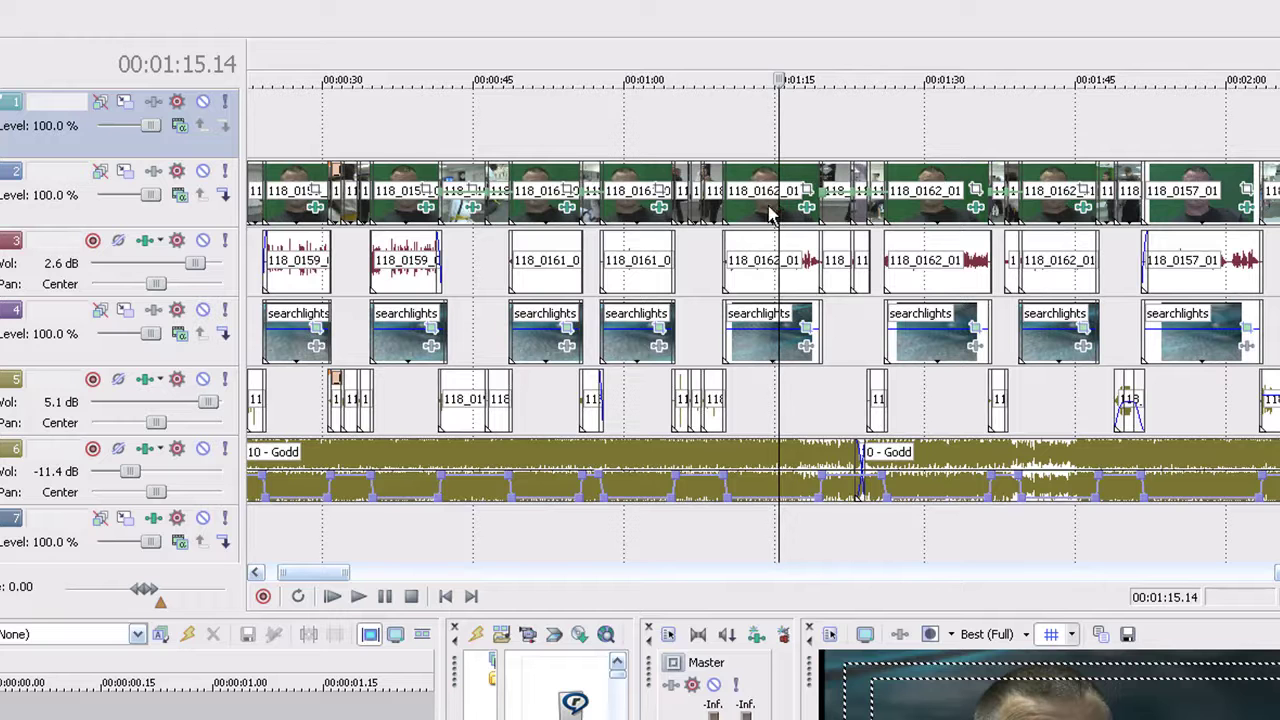
scroll(762, 207, up, 2)
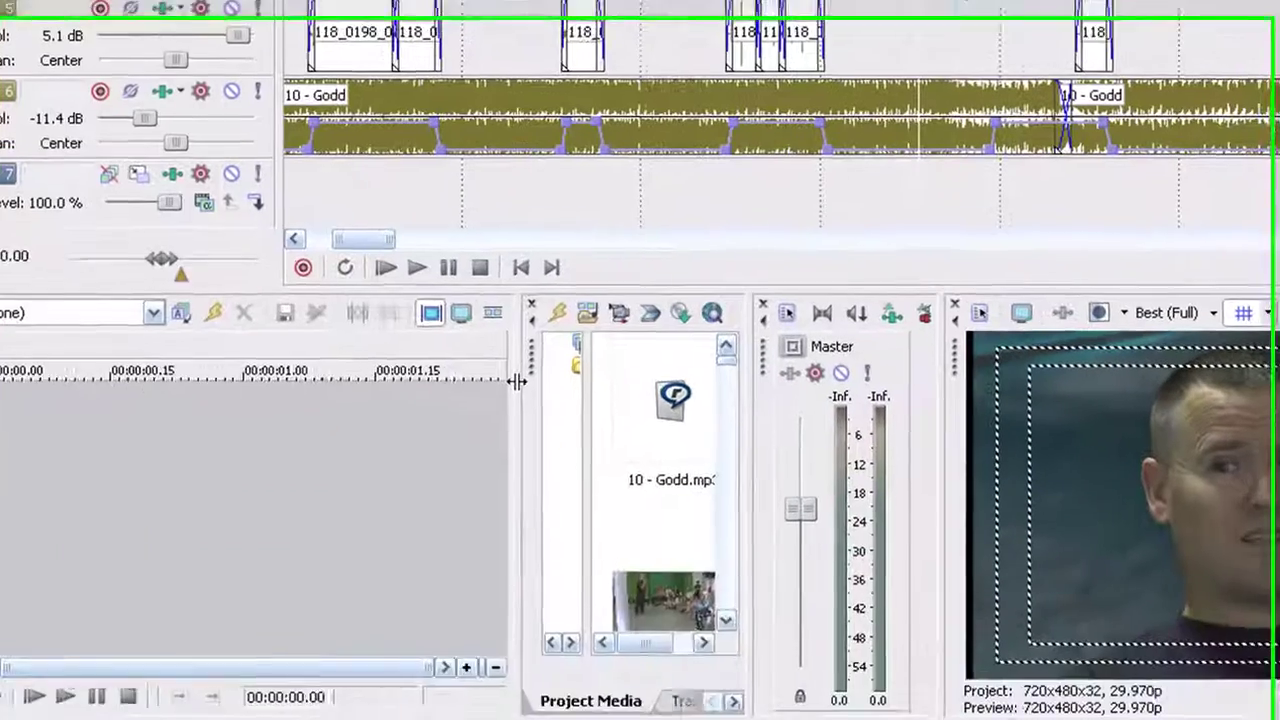
- Widen the Project Media panel and select 118_0162_01.mxf
drag(447, 663, 262, 685)
drag(305, 357, 286, 354)
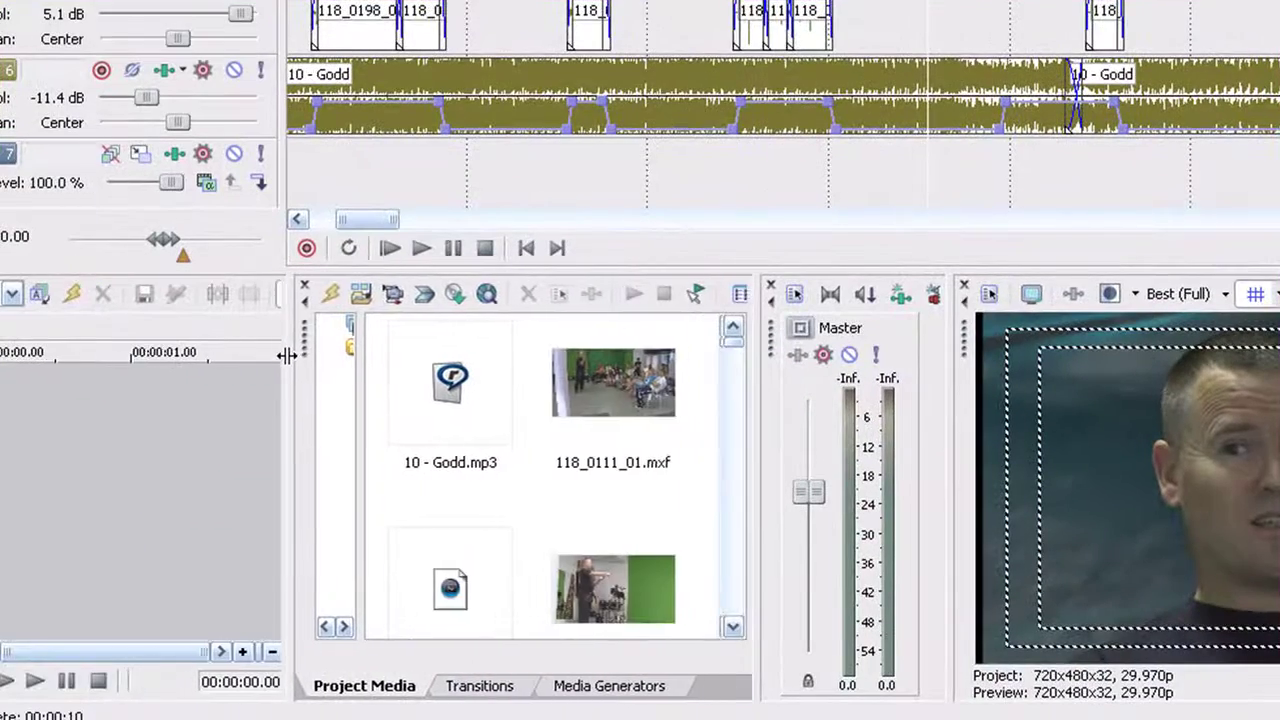
scroll(725, 528, down, 3)
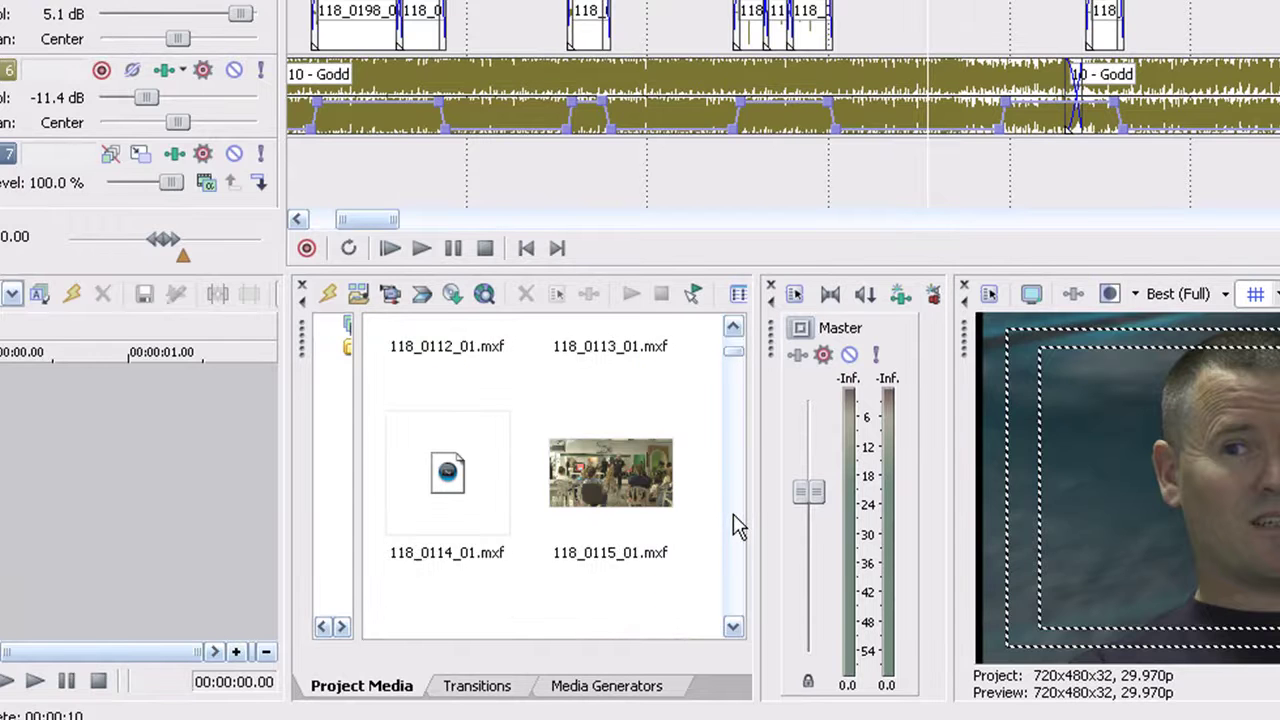
scroll(735, 527, down, 3)
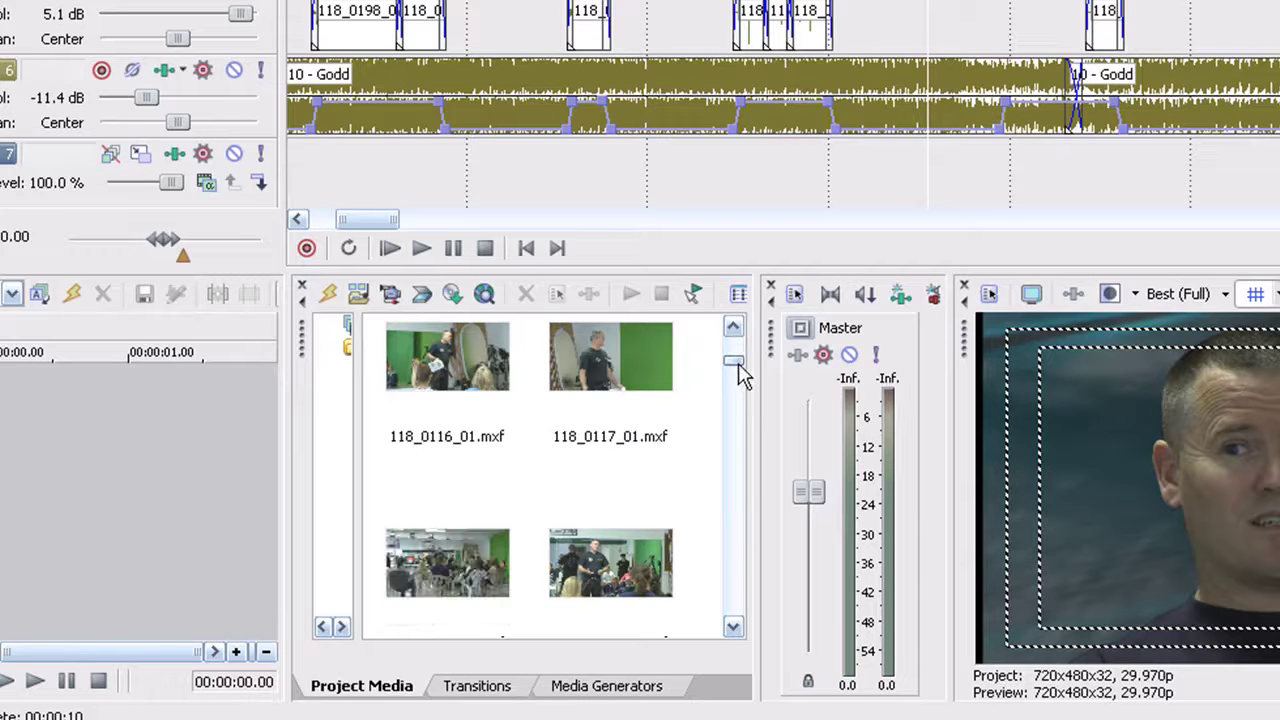
drag(740, 370, 734, 460)
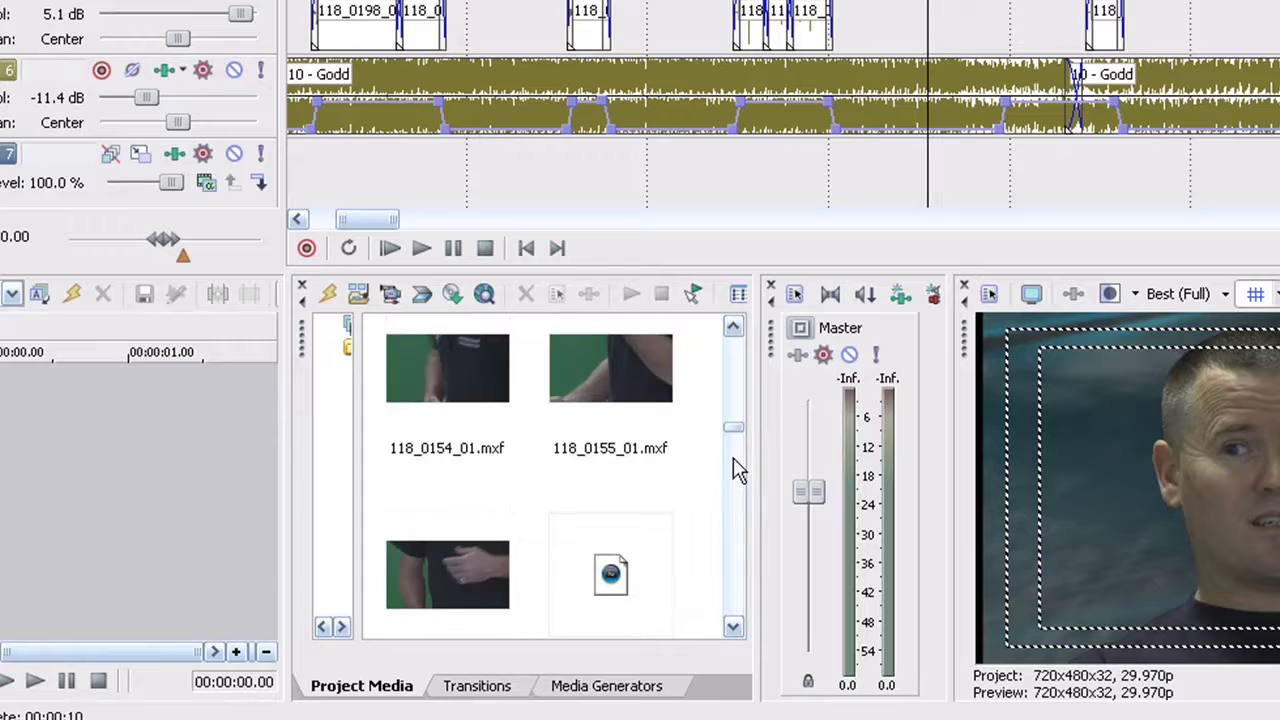
drag(733, 457, 733, 478)
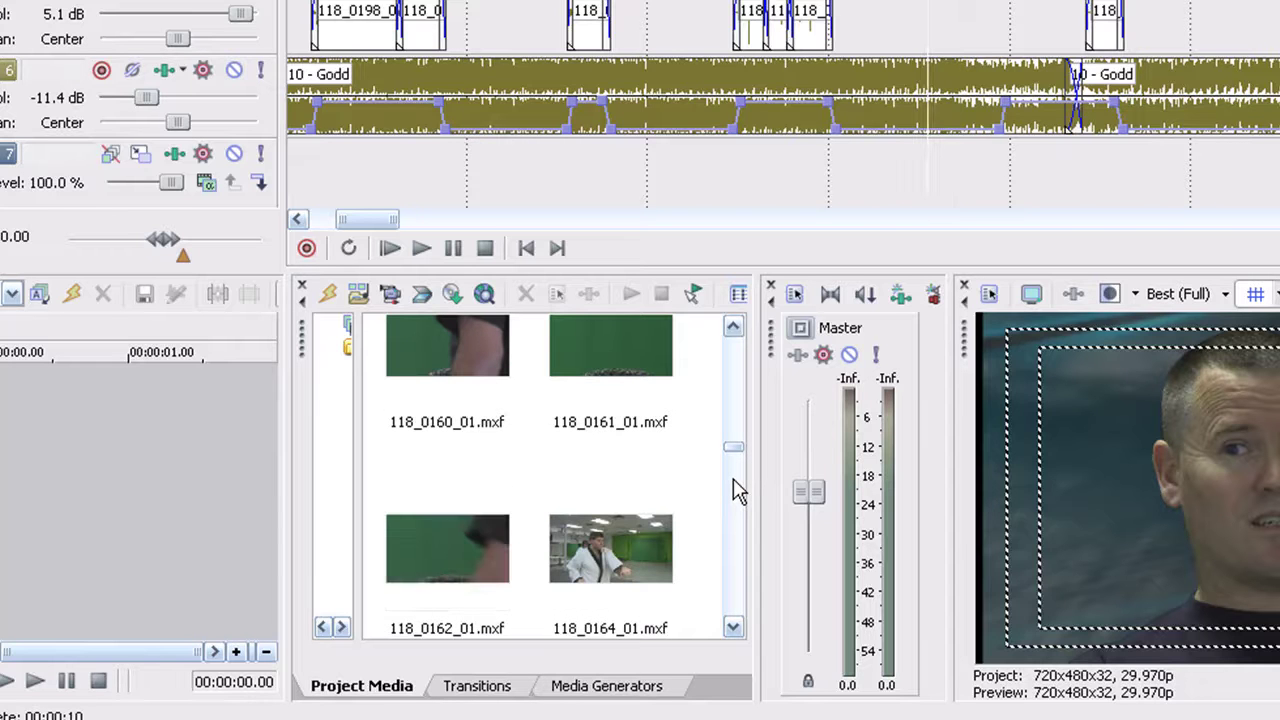
click(507, 549)
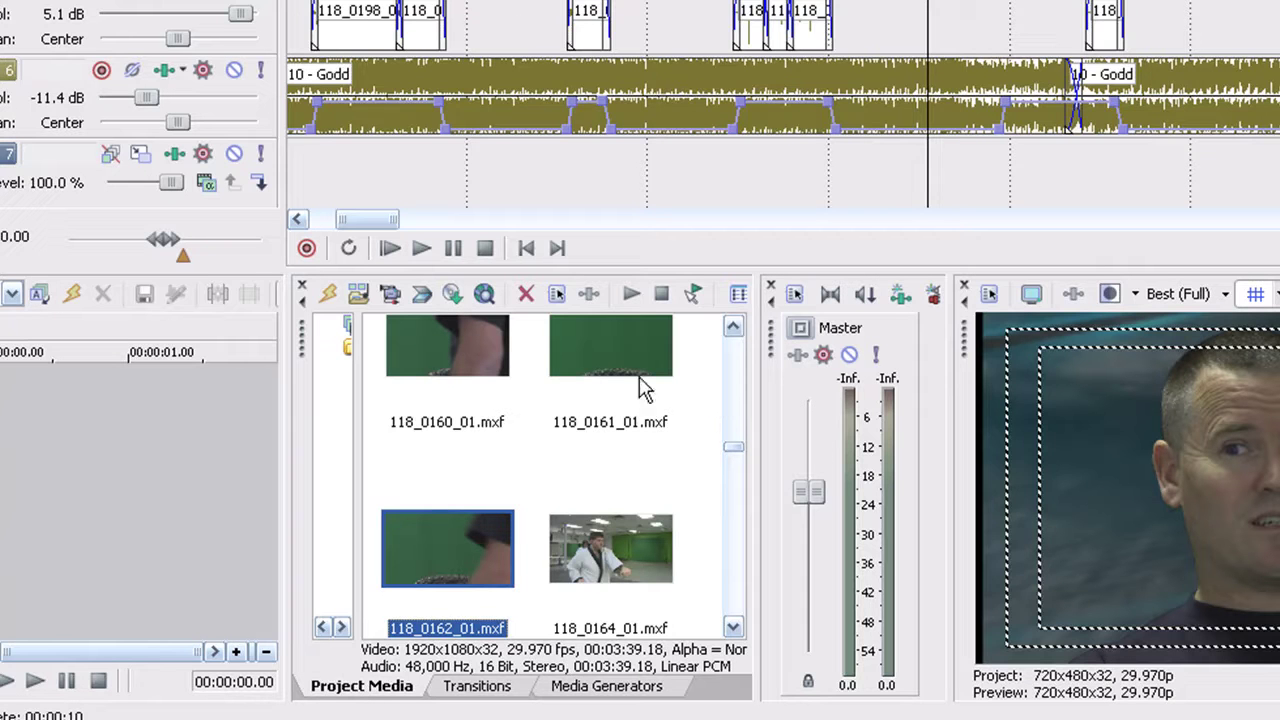
- Open the Media FX chooser and cancel it, then preview the karate frame at 00:56
click(590, 296)
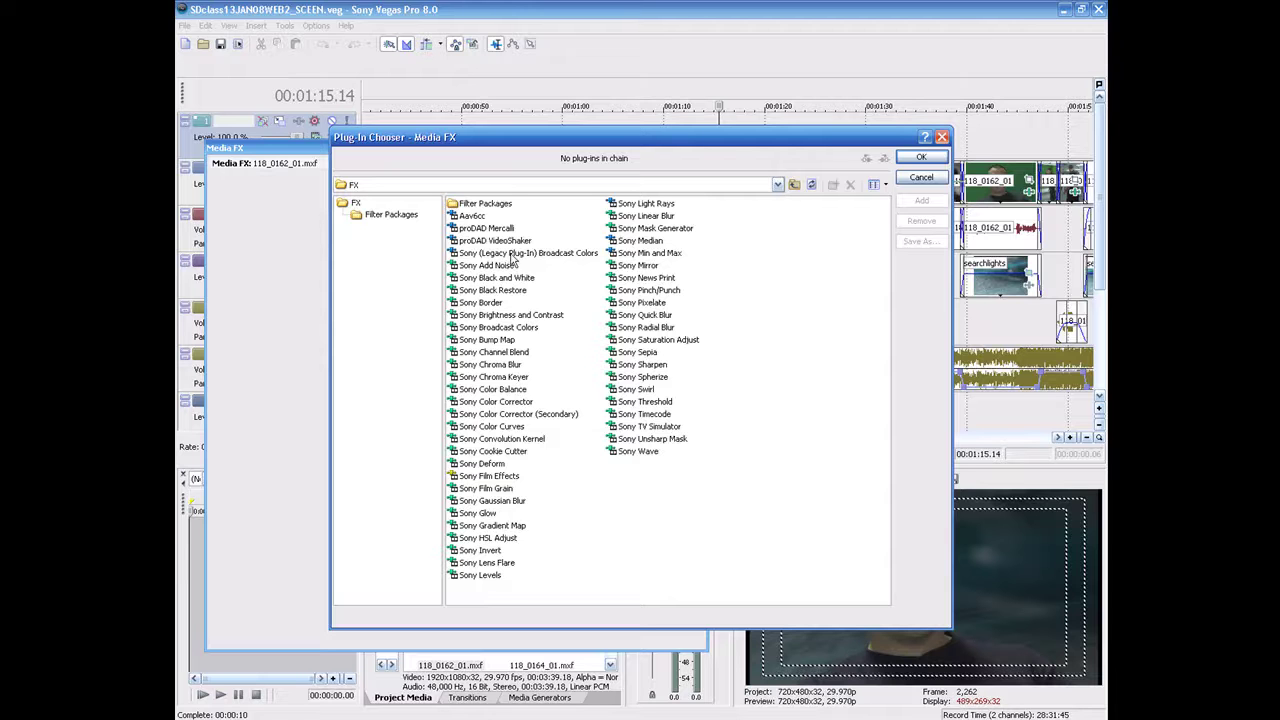
click(921, 178)
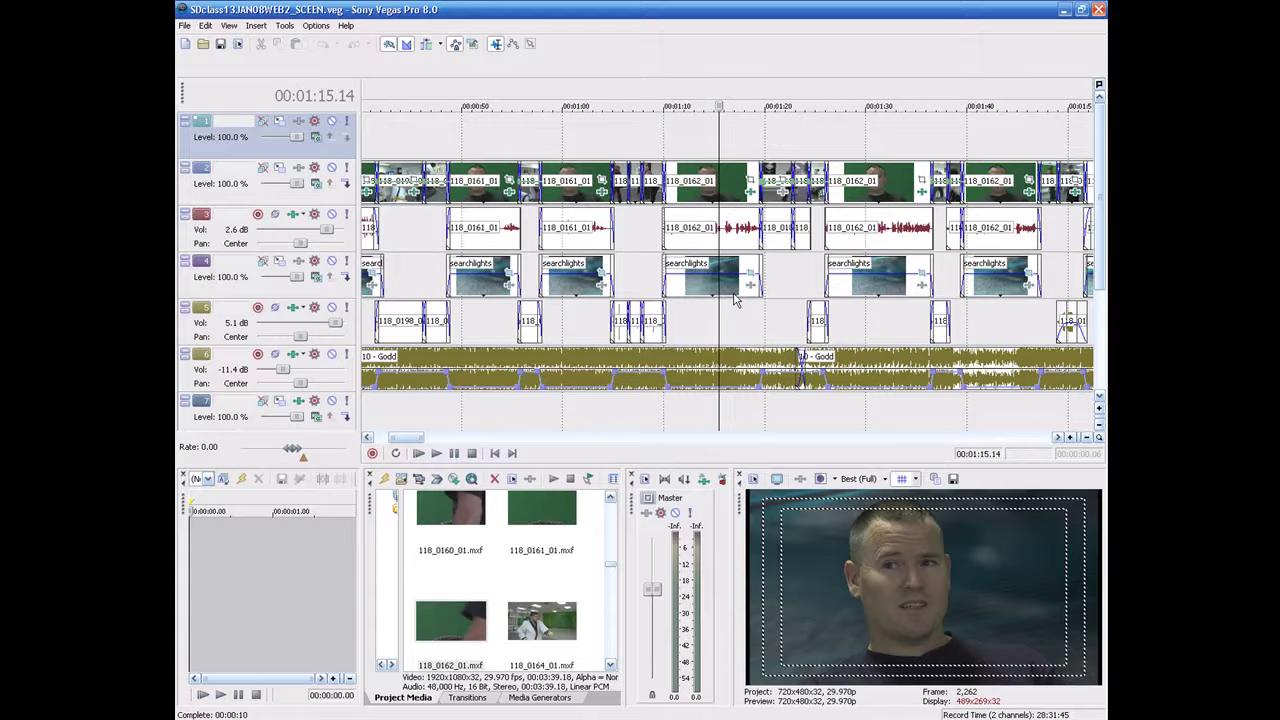
click(594, 143)
click(526, 143)
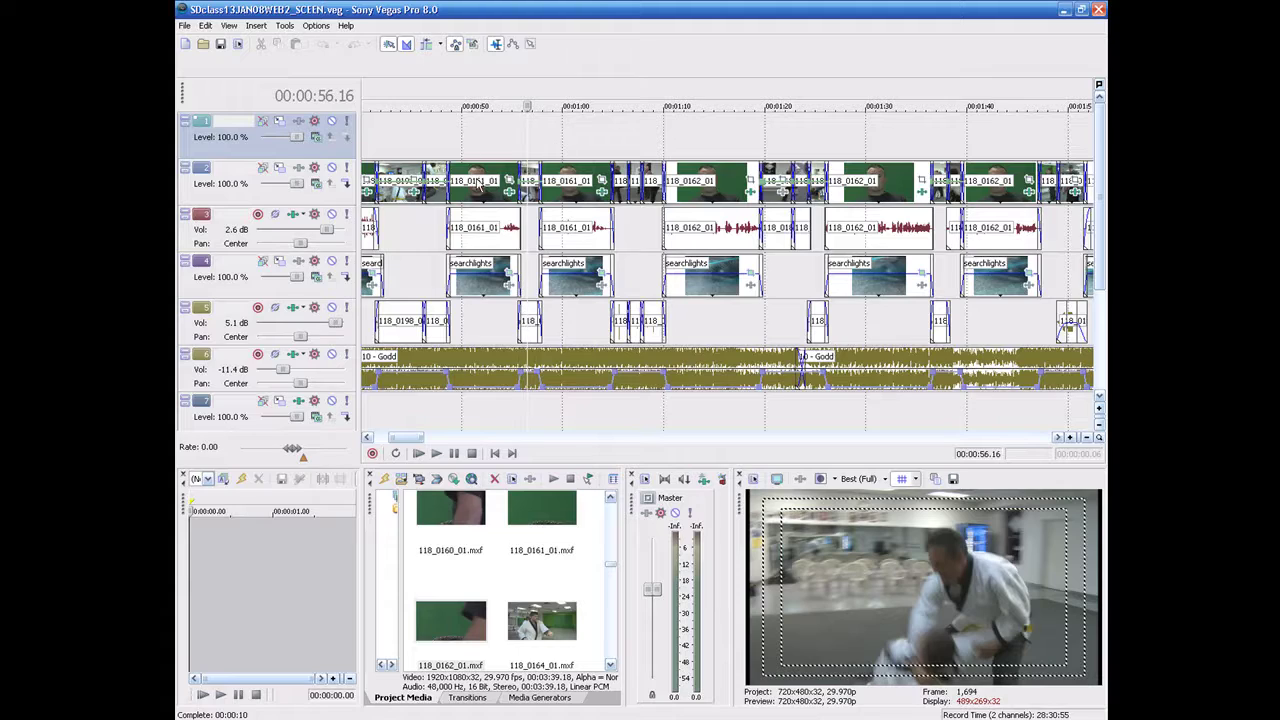
scroll(514, 180, up, 3)
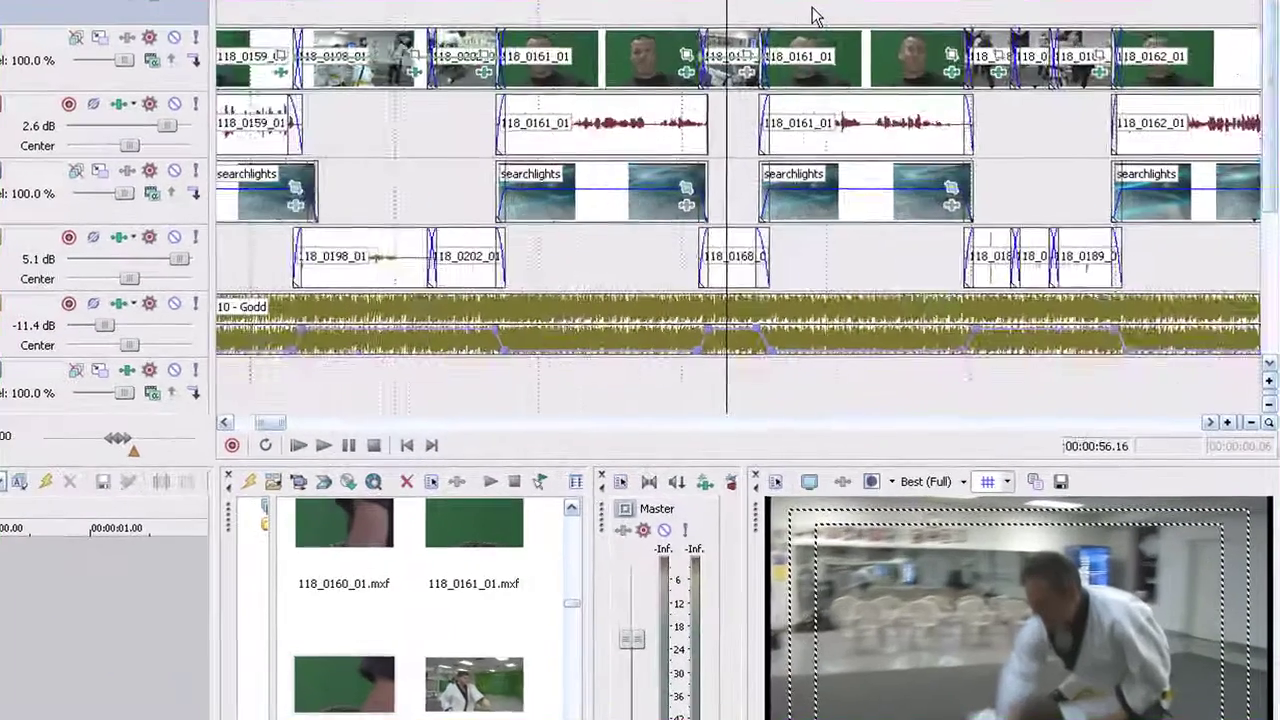
scroll(780, 152, down, 2)
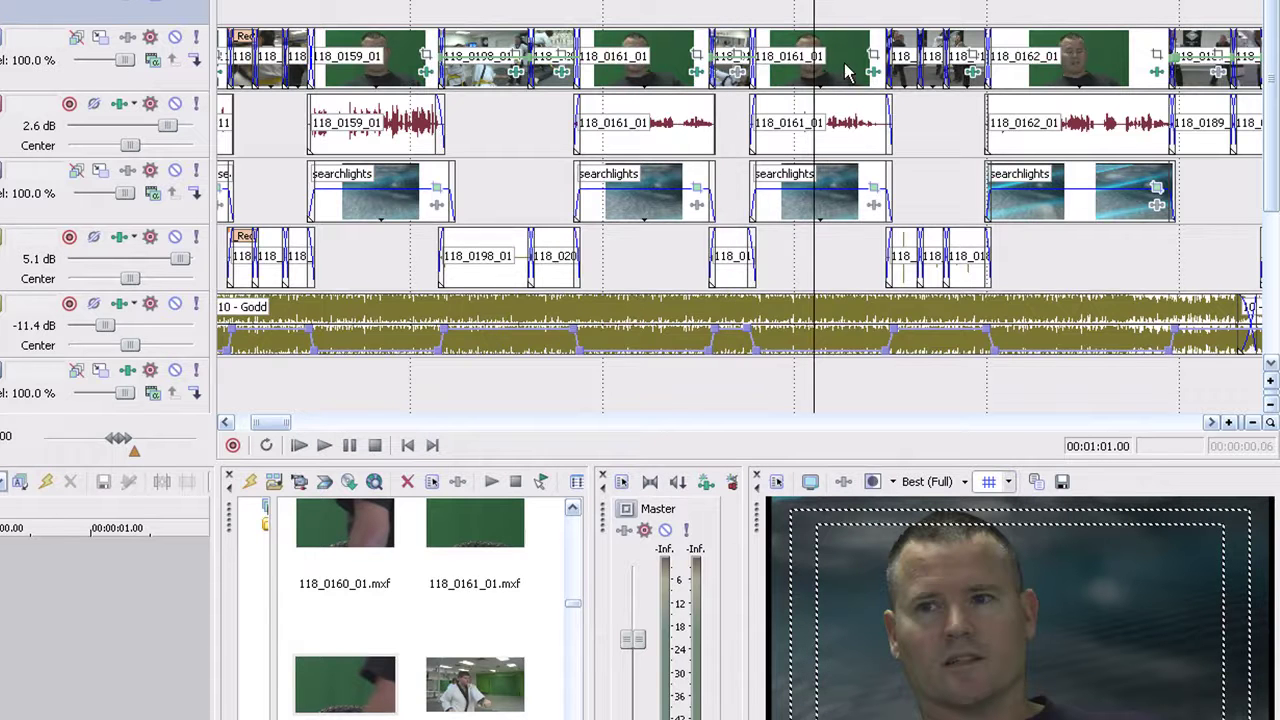
- Preview frames at 00:53, 1:00 and 00:56, then move the playhead to about 4:20
click(662, 5)
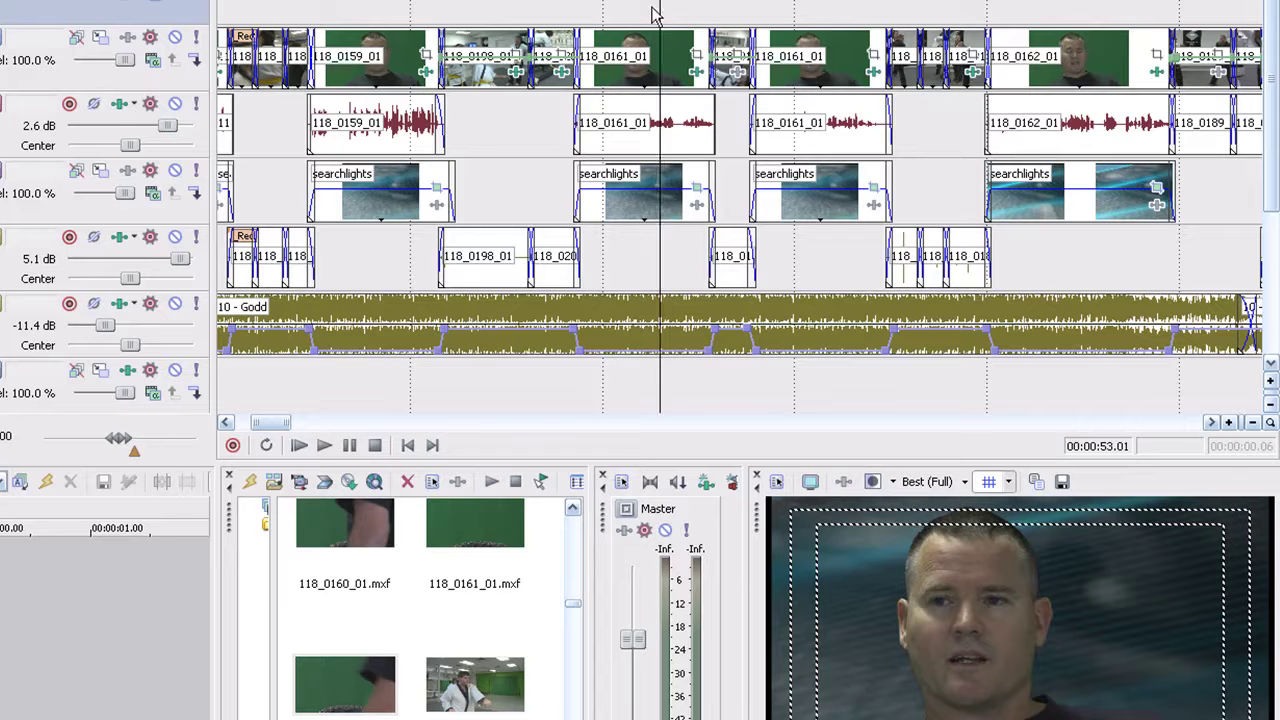
click(800, 14)
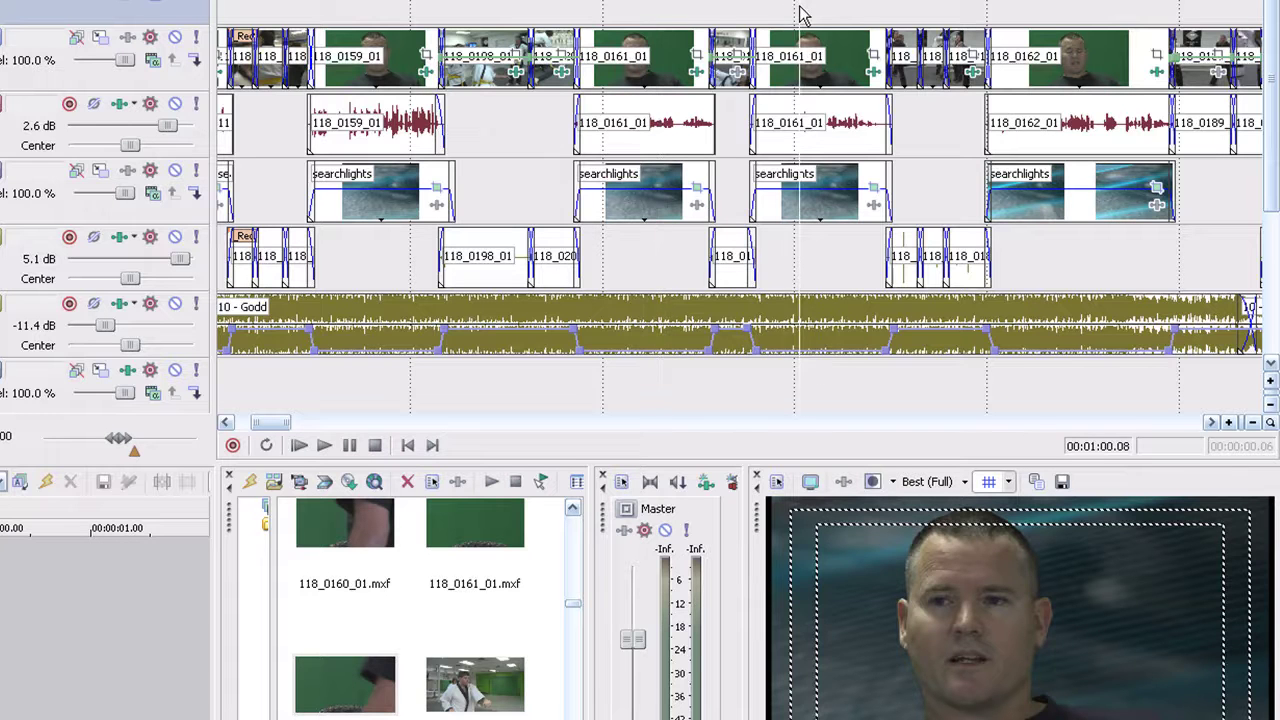
click(734, 12)
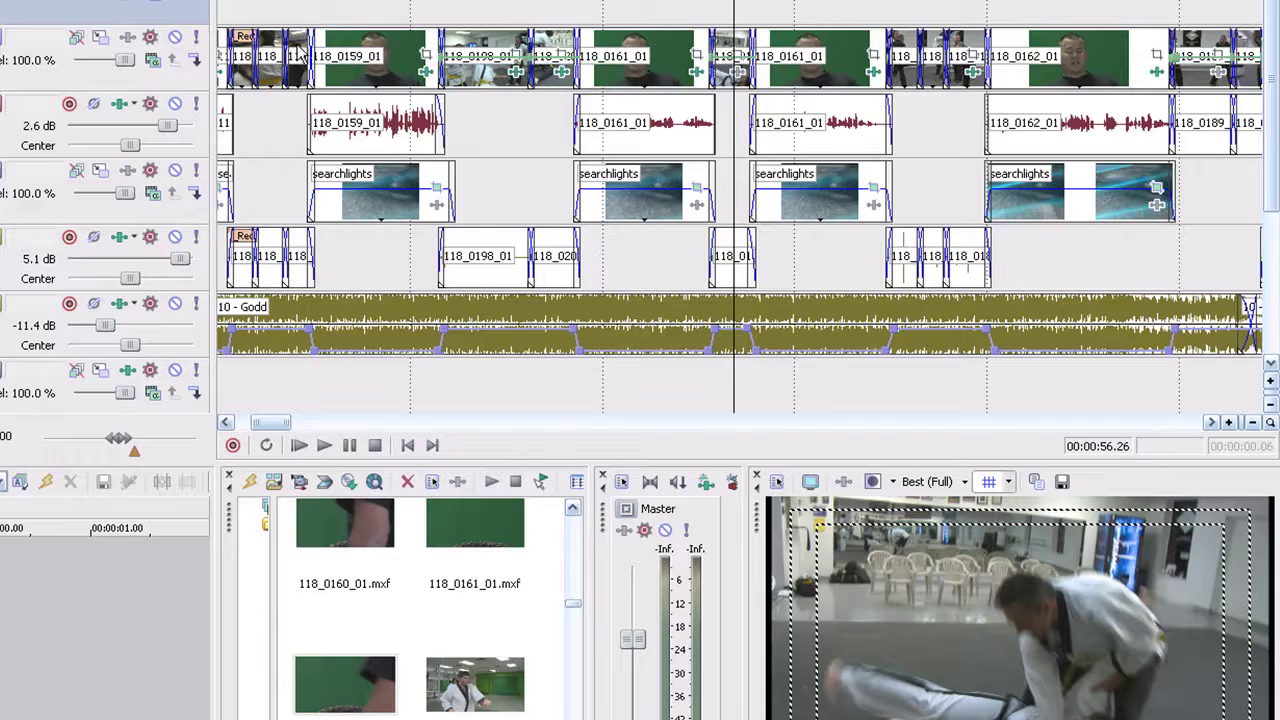
scroll(296, 52, down, 6)
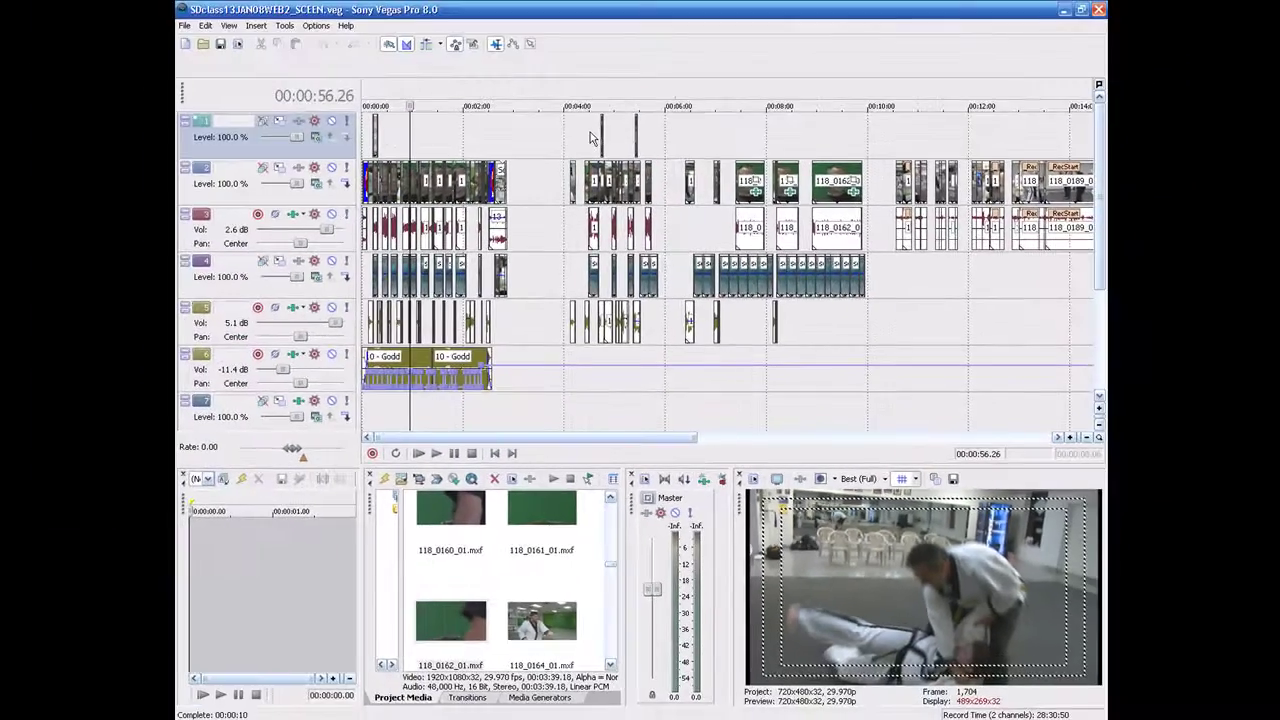
click(557, 12)
scroll(561, 28, up, 4)
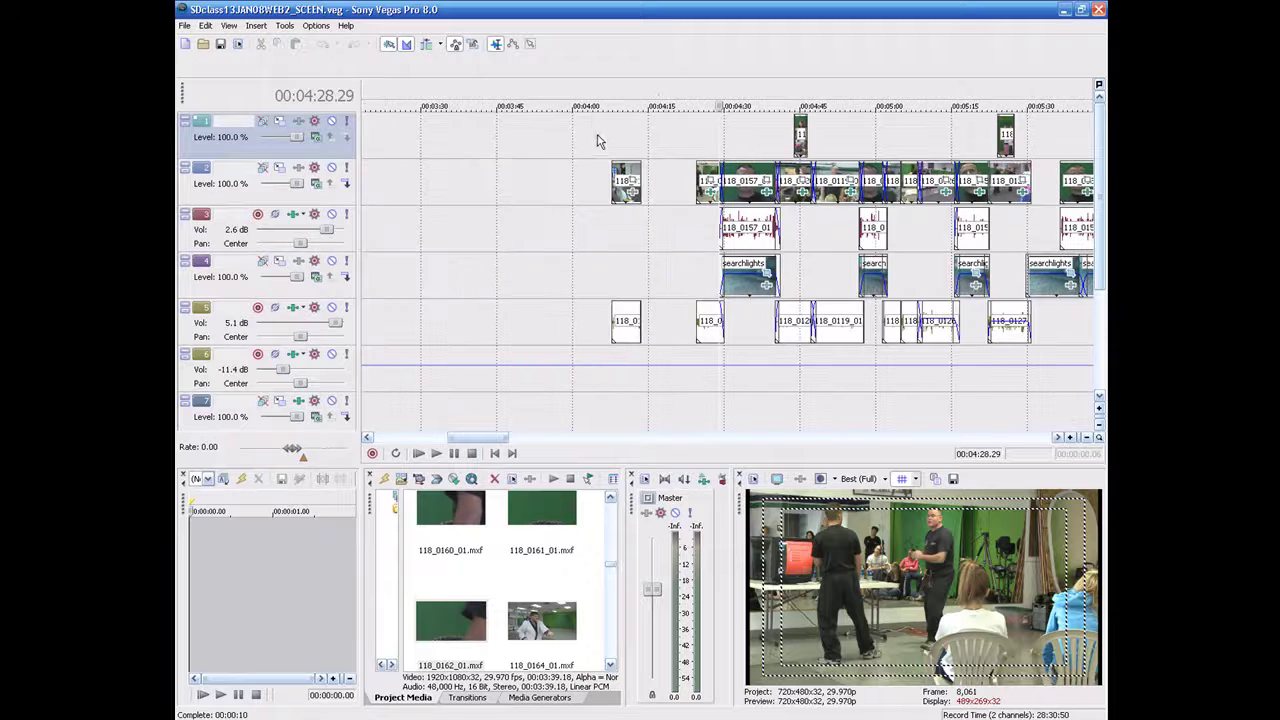
click(739, 140)
scroll(740, 143, up, 4)
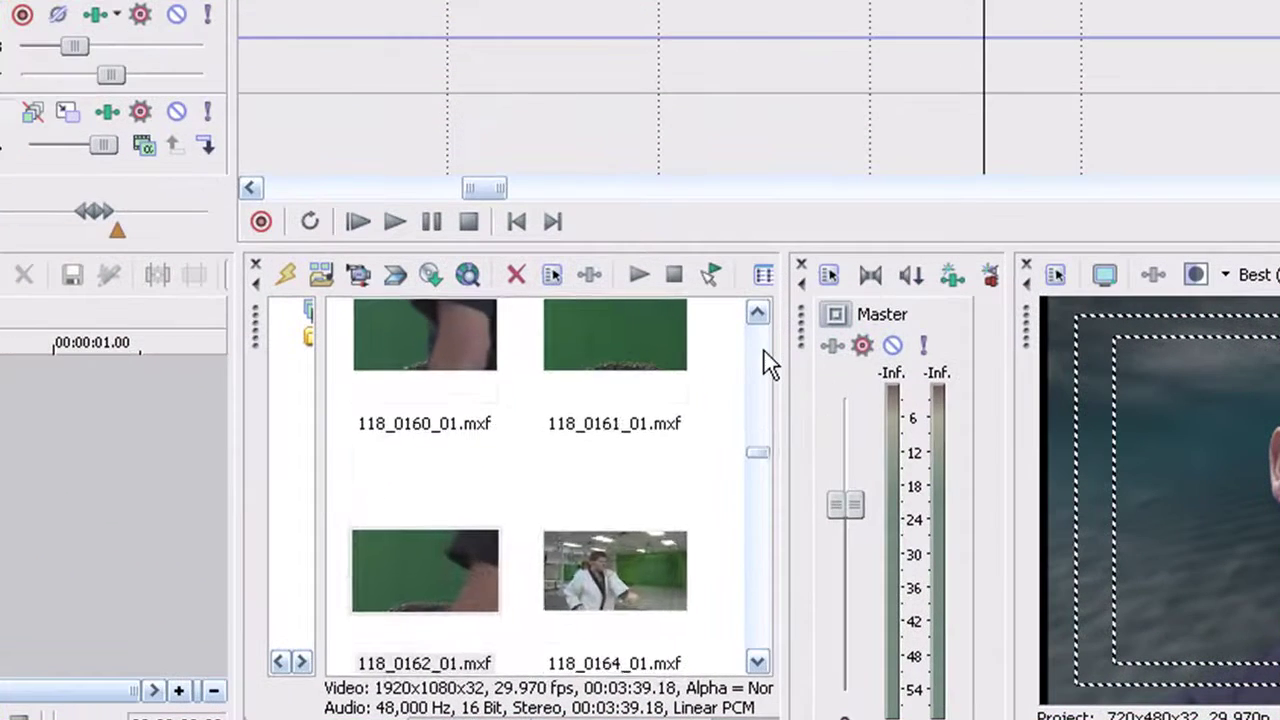
click(613, 515)
scroll(764, 351, up, 3)
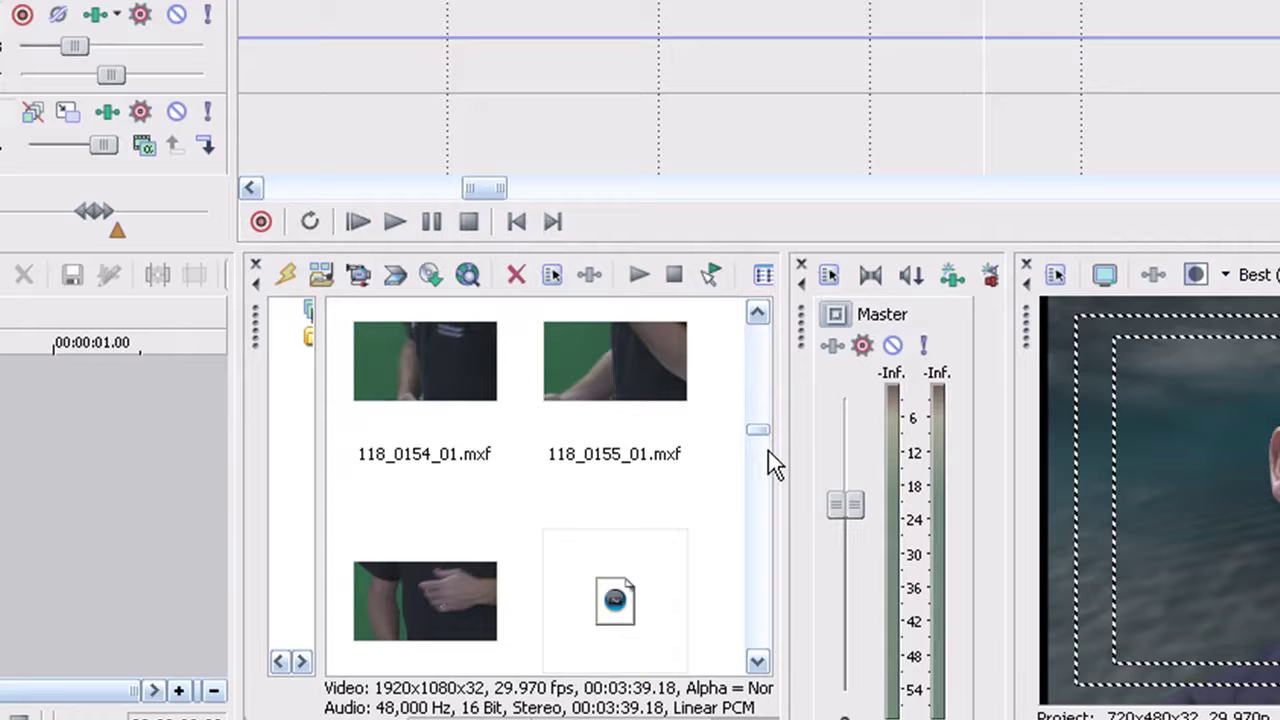
scroll(765, 461, down, 3)
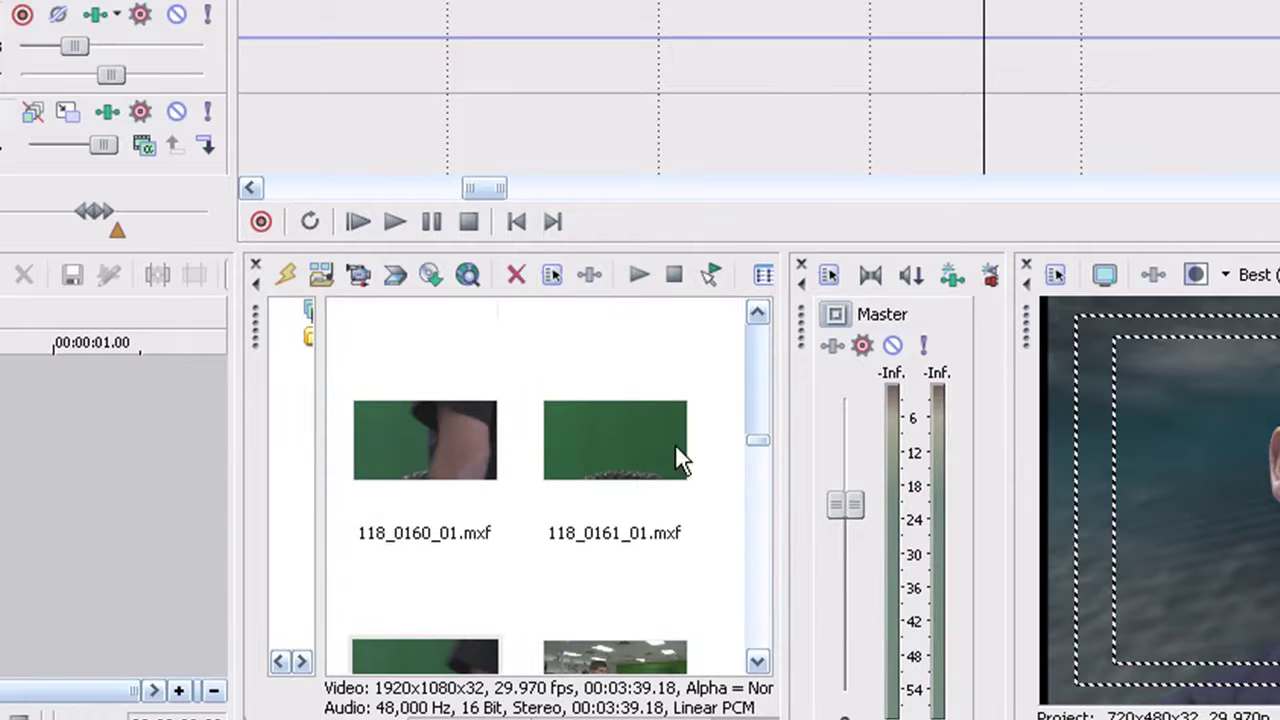
scroll(755, 394, up, 2)
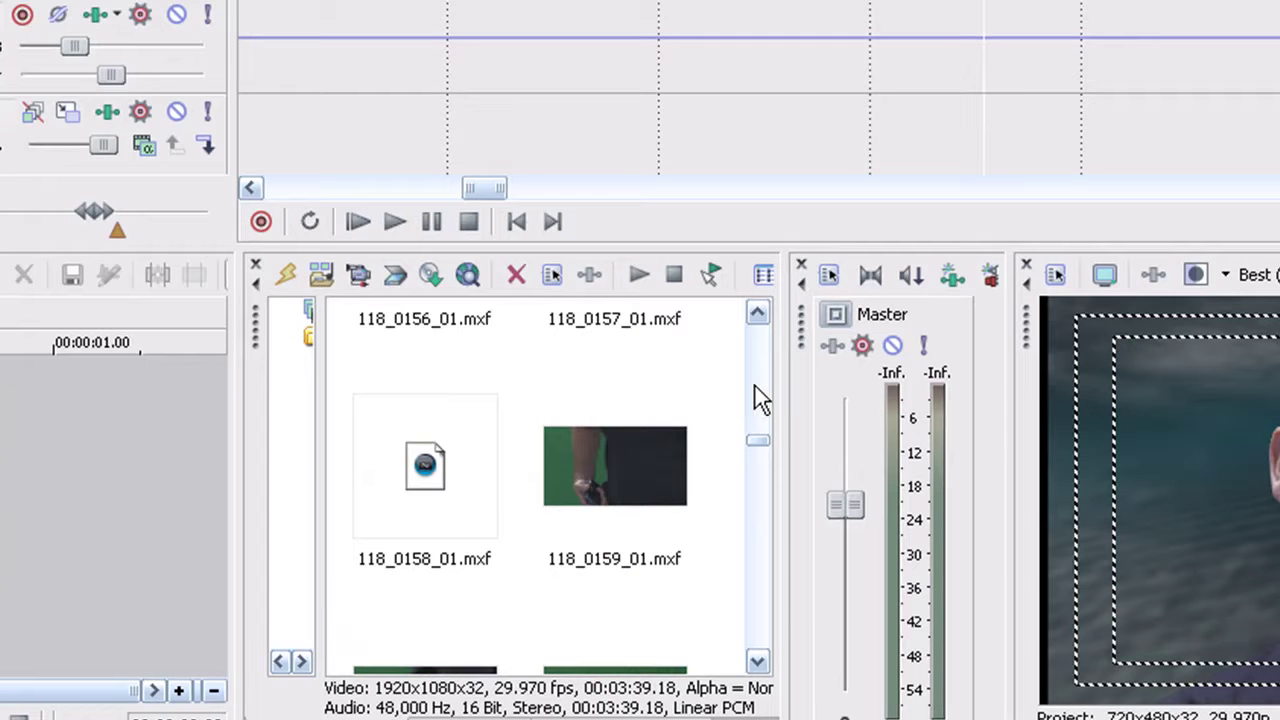
scroll(757, 394, up, 2)
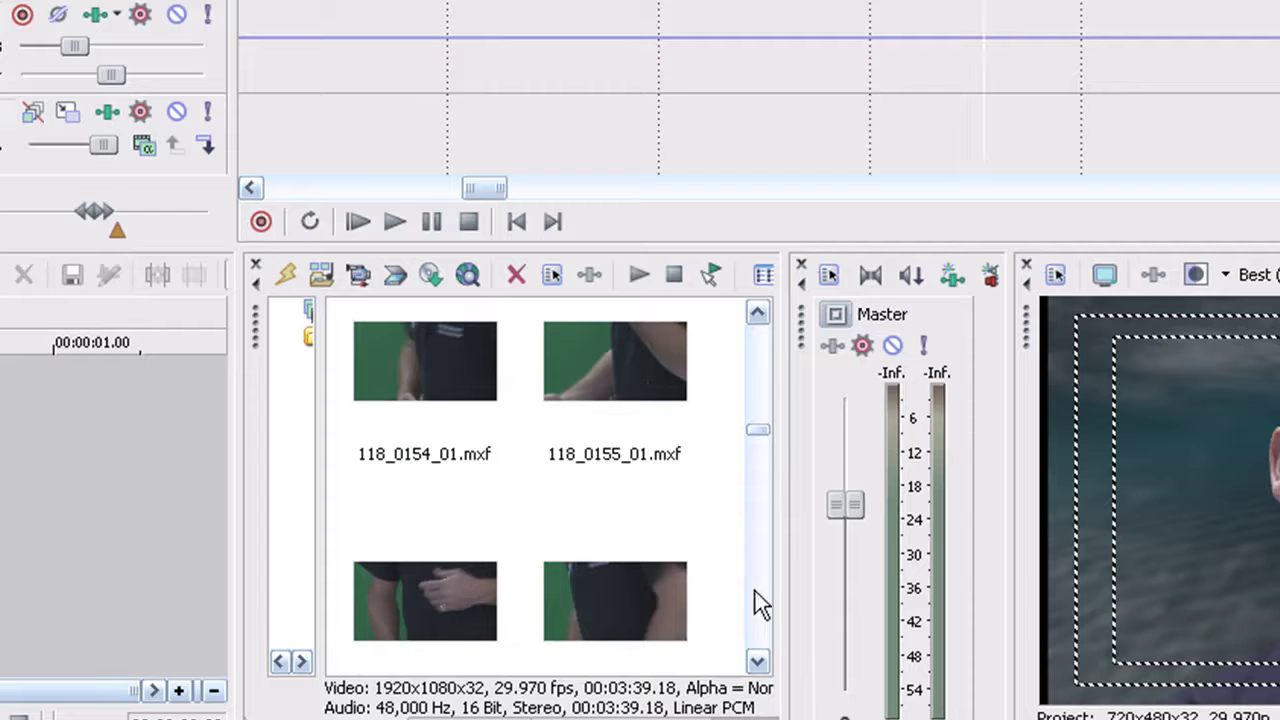
click(757, 661)
click(642, 516)
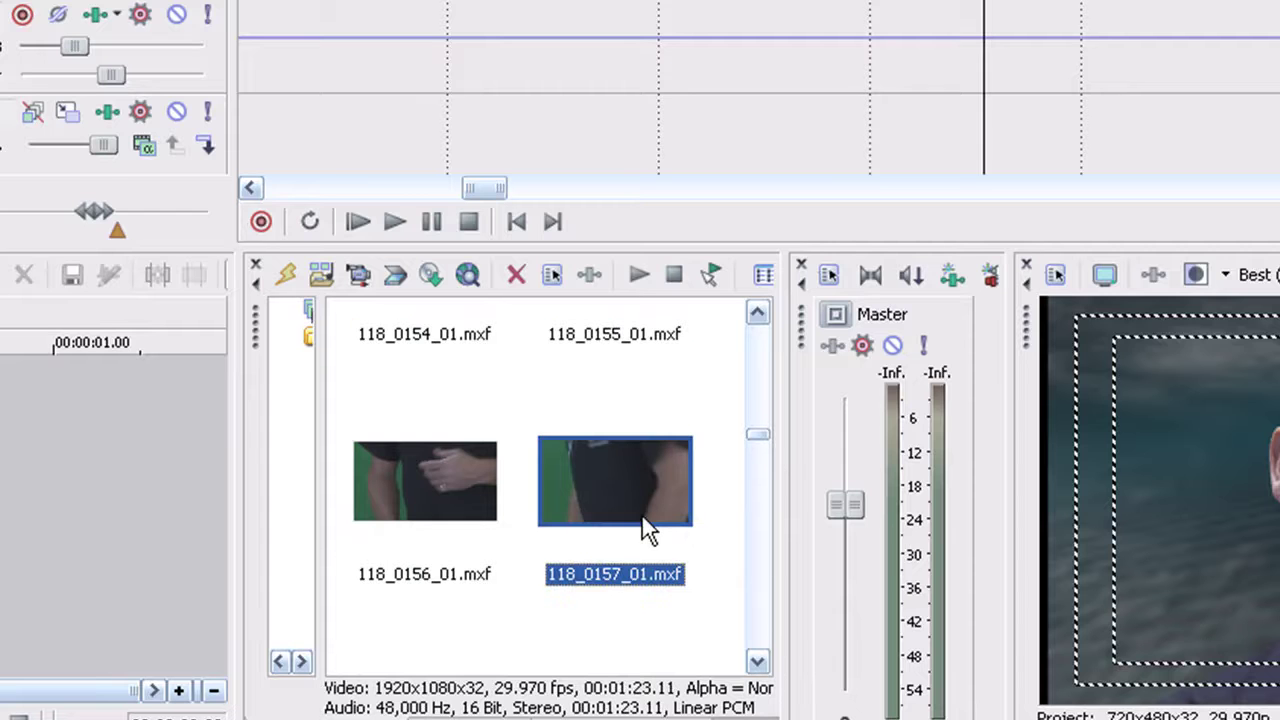
click(592, 278)
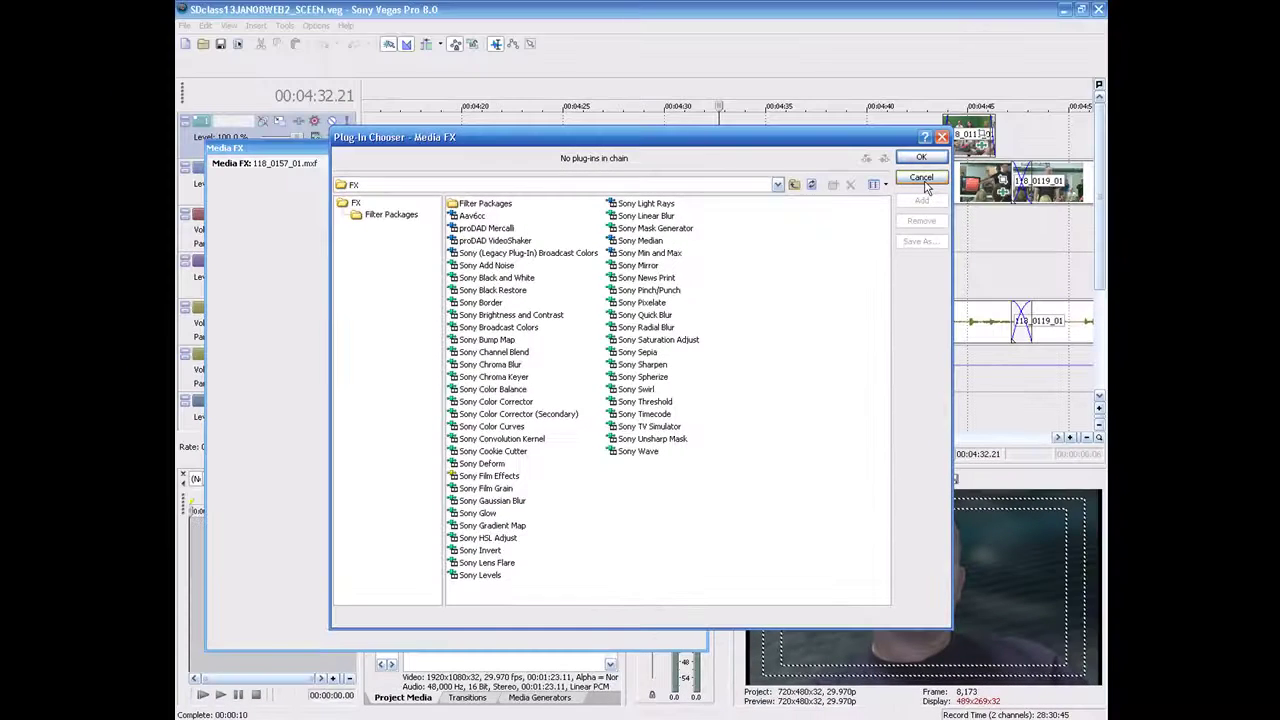
click(921, 178)
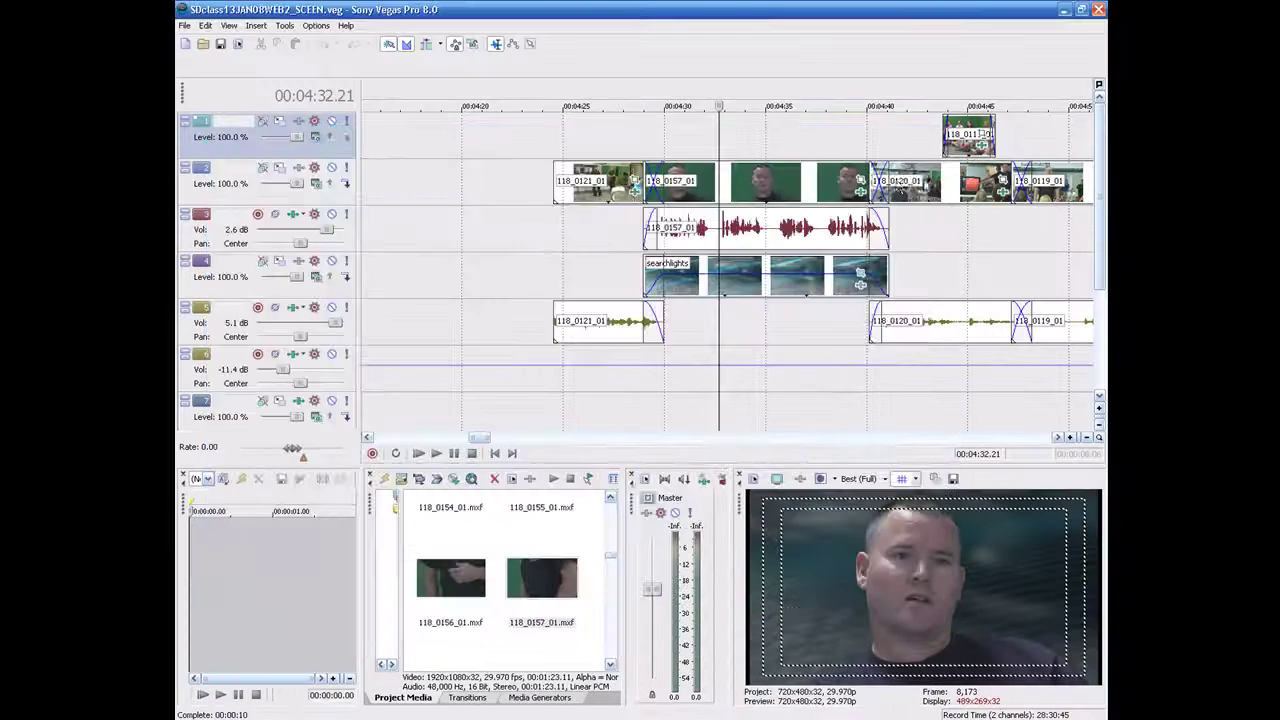
- Remove Color Curves, Chroma Keyer and Chroma Blur from 118_0157_01's effects, then mute the searchlights track
click(860, 192)
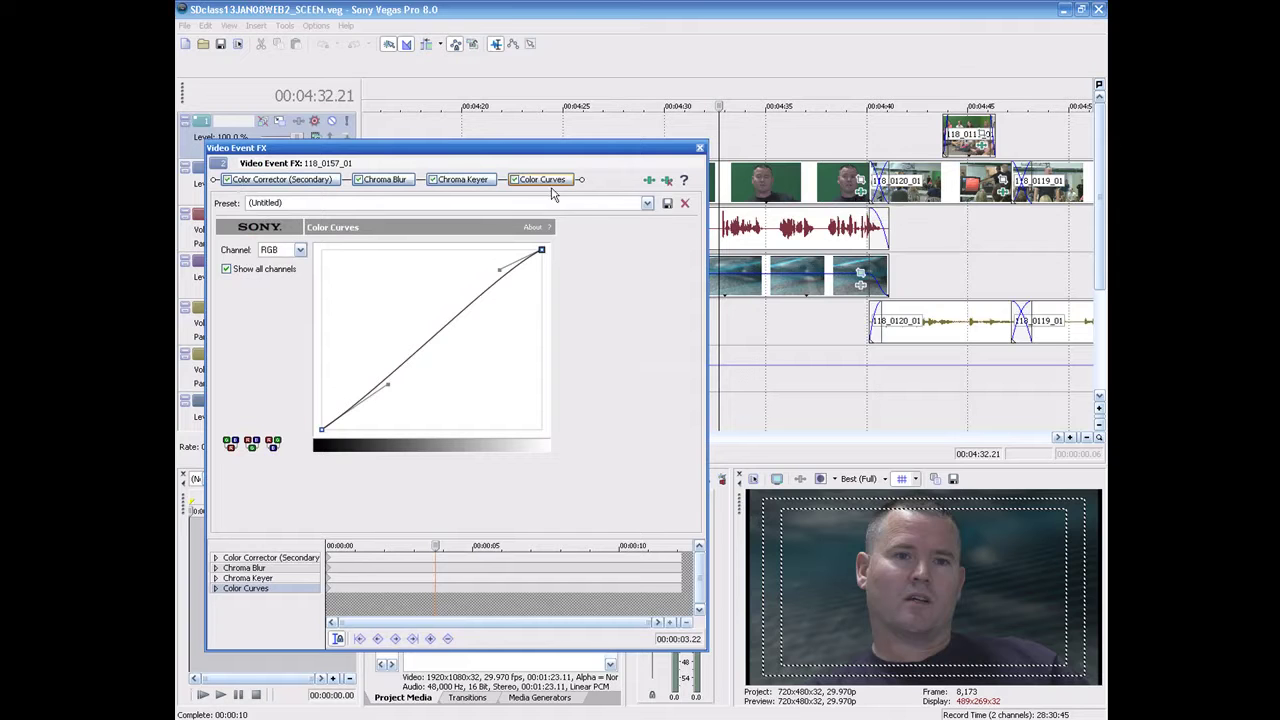
click(666, 182)
click(666, 182)
click(666, 182)
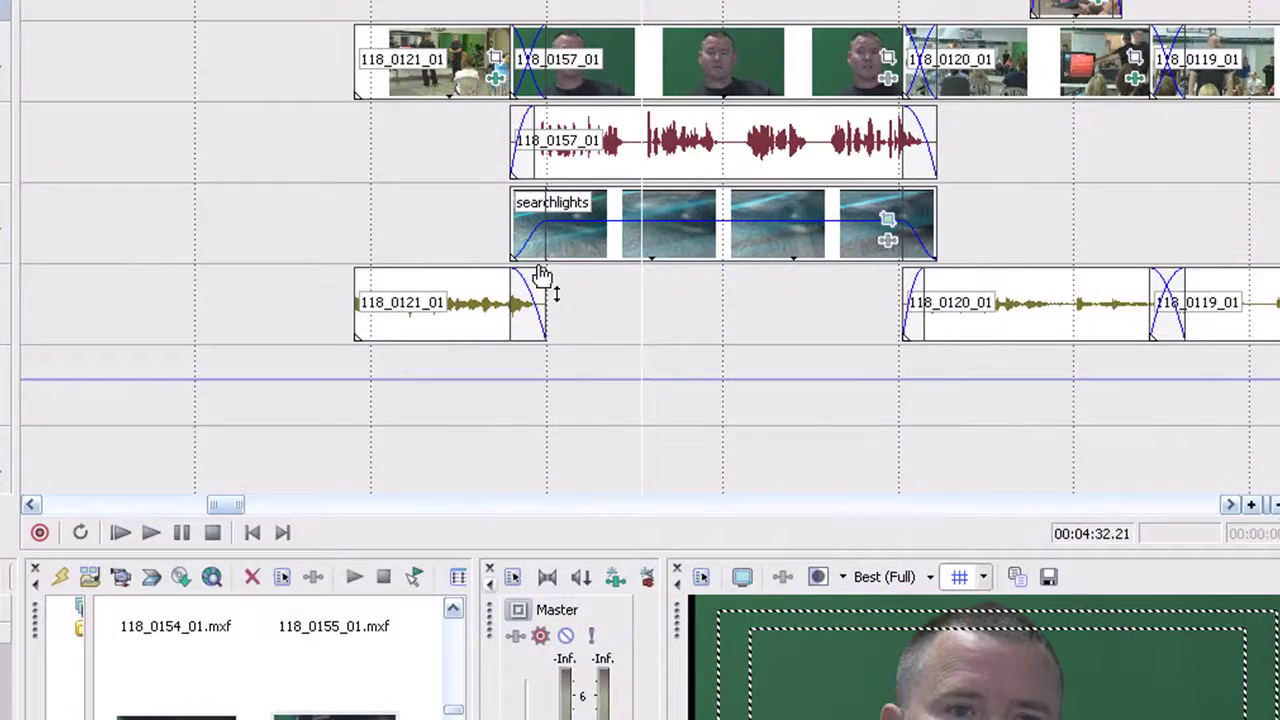
click(679, 267)
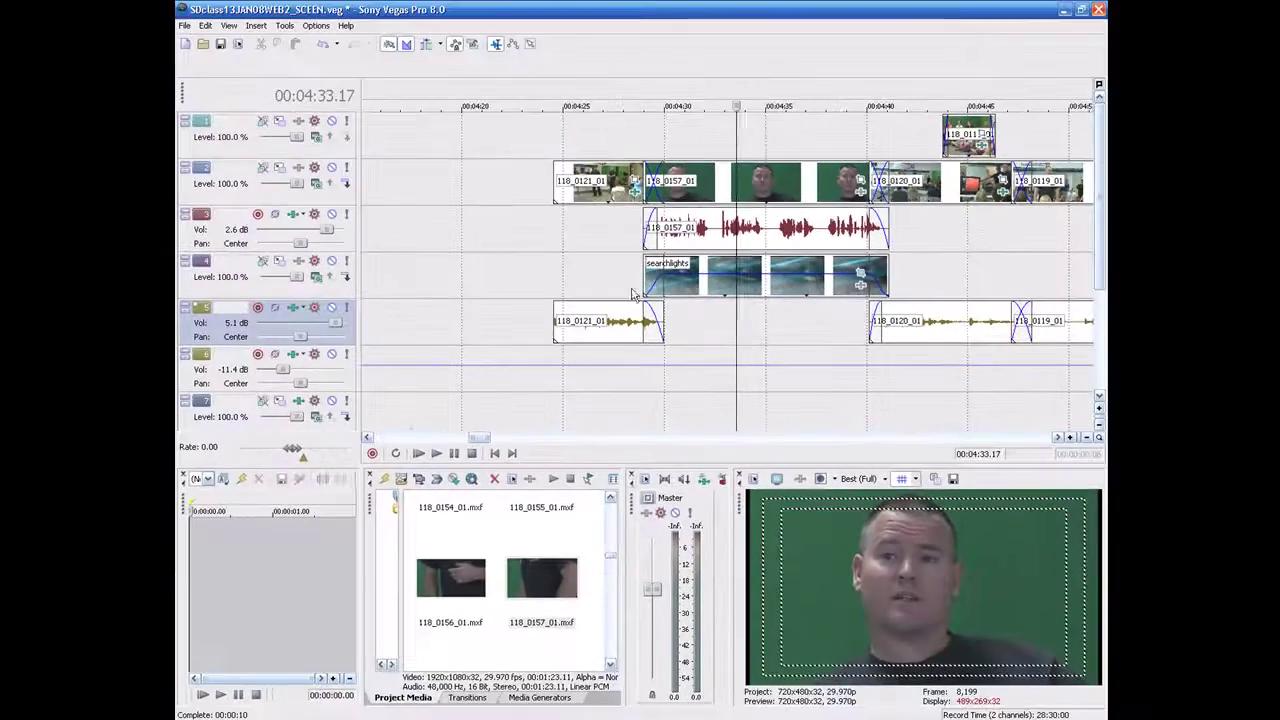
click(332, 262)
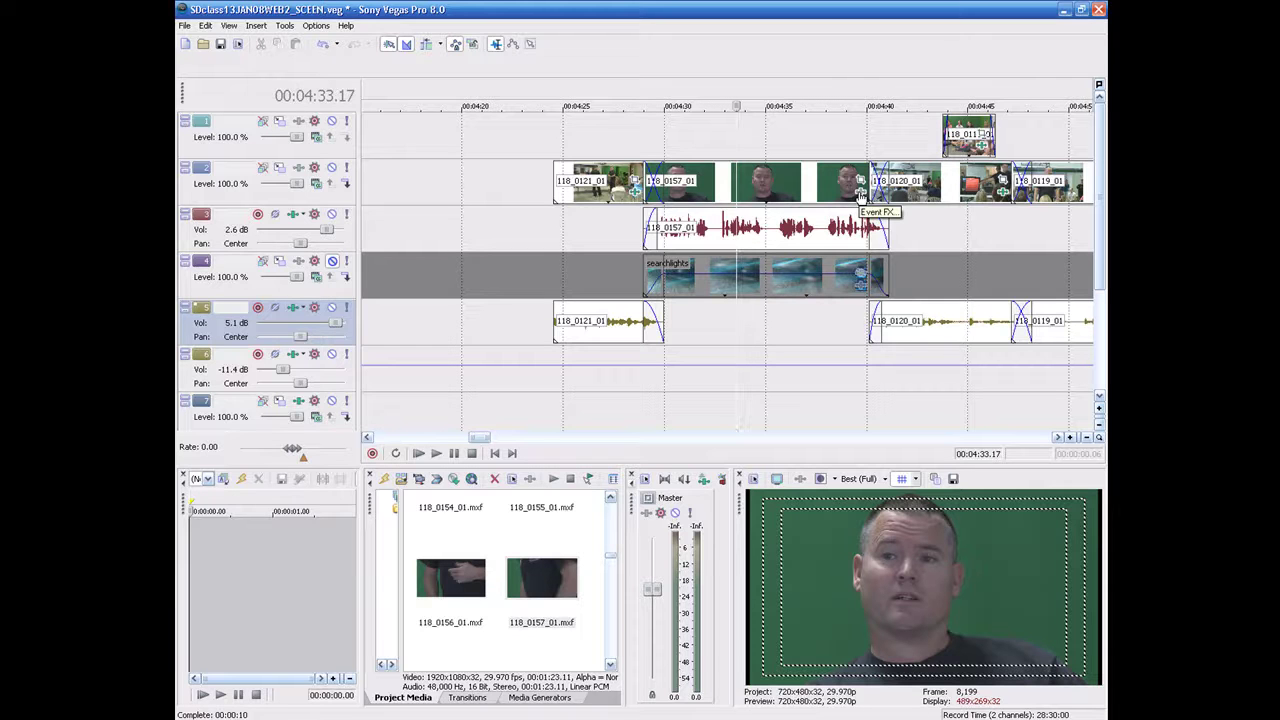
- Add Color Corrector (Secondary), Chroma Keyer and Unsharp Mask to 118_0157_01's Event FX chain
click(859, 198)
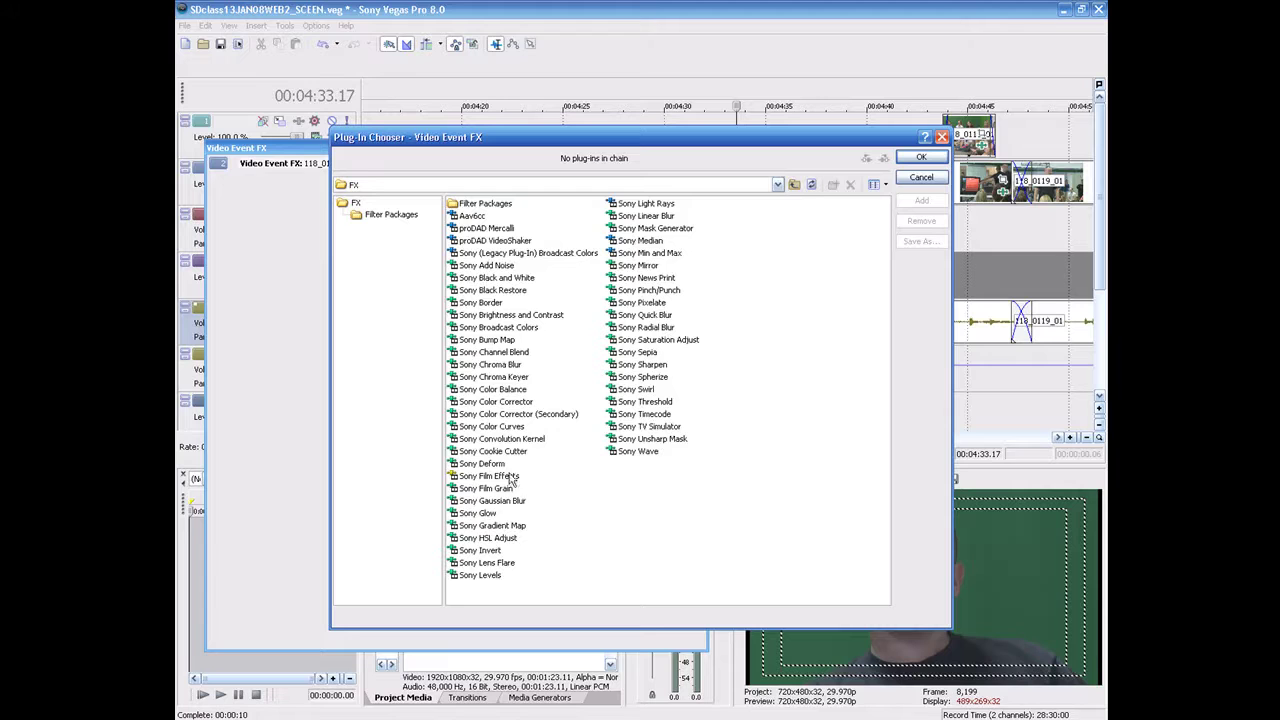
double_click(497, 415)
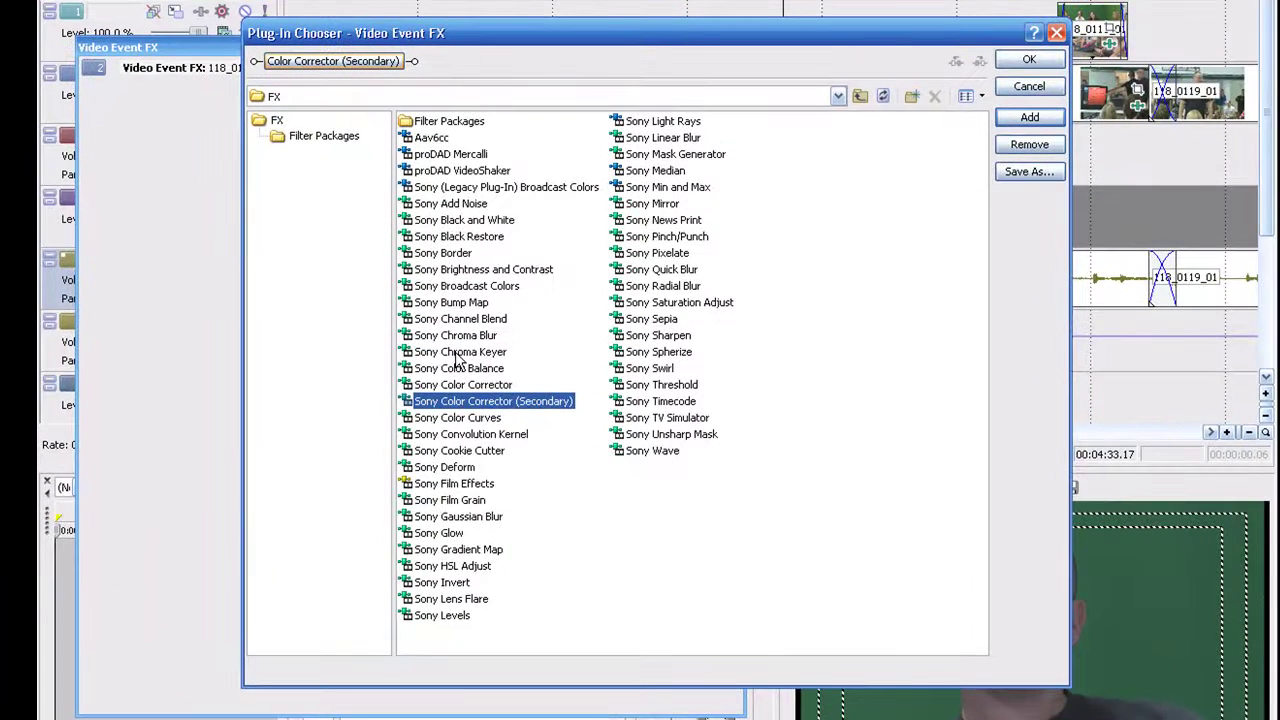
double_click(458, 352)
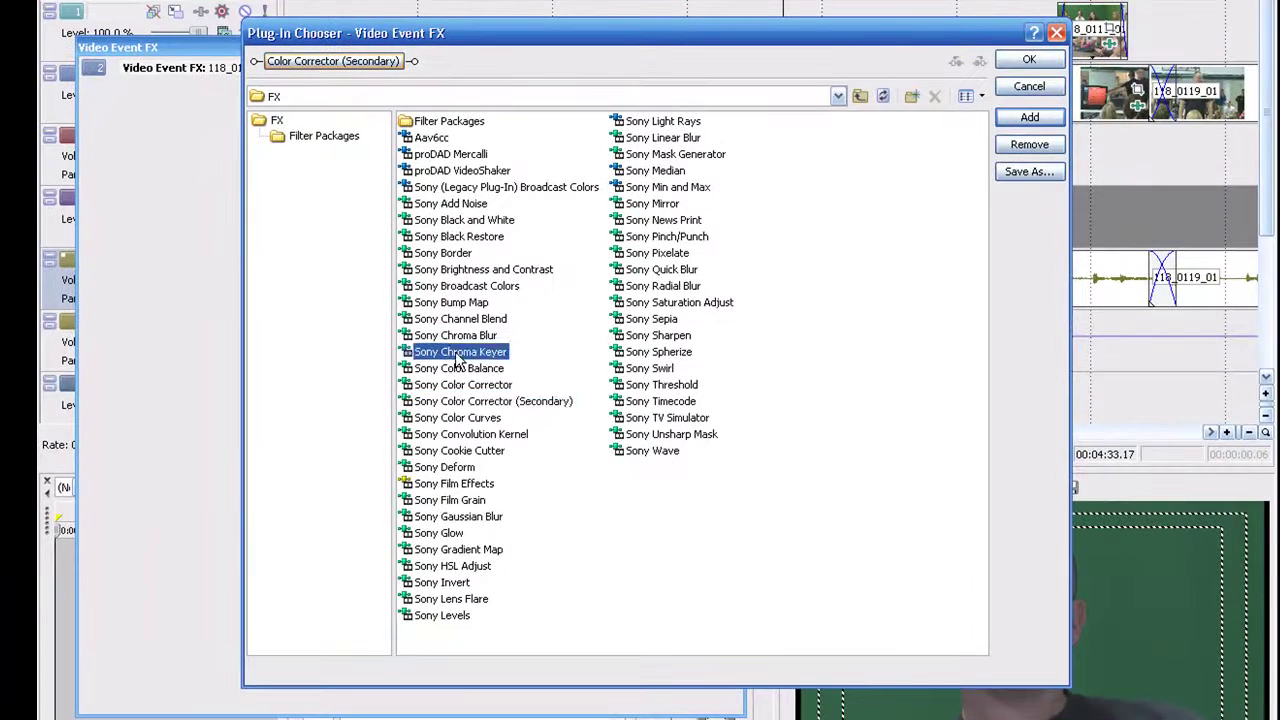
double_click(650, 436)
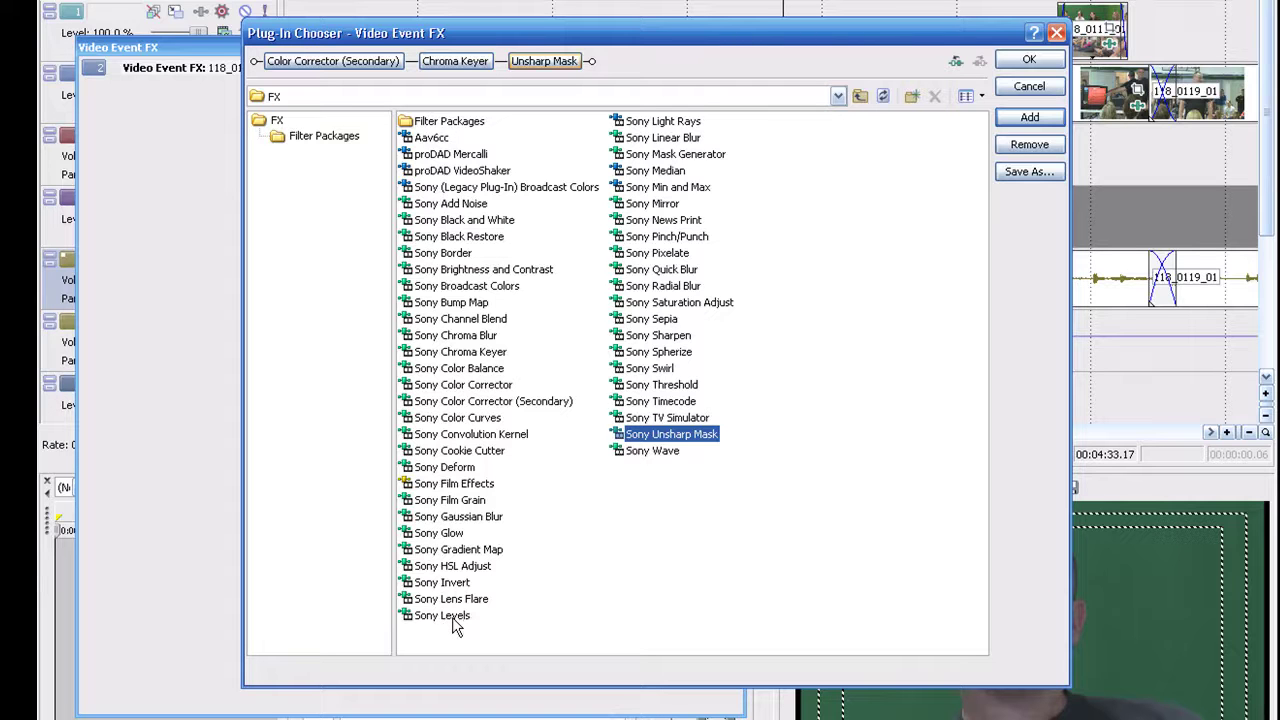
click(1028, 60)
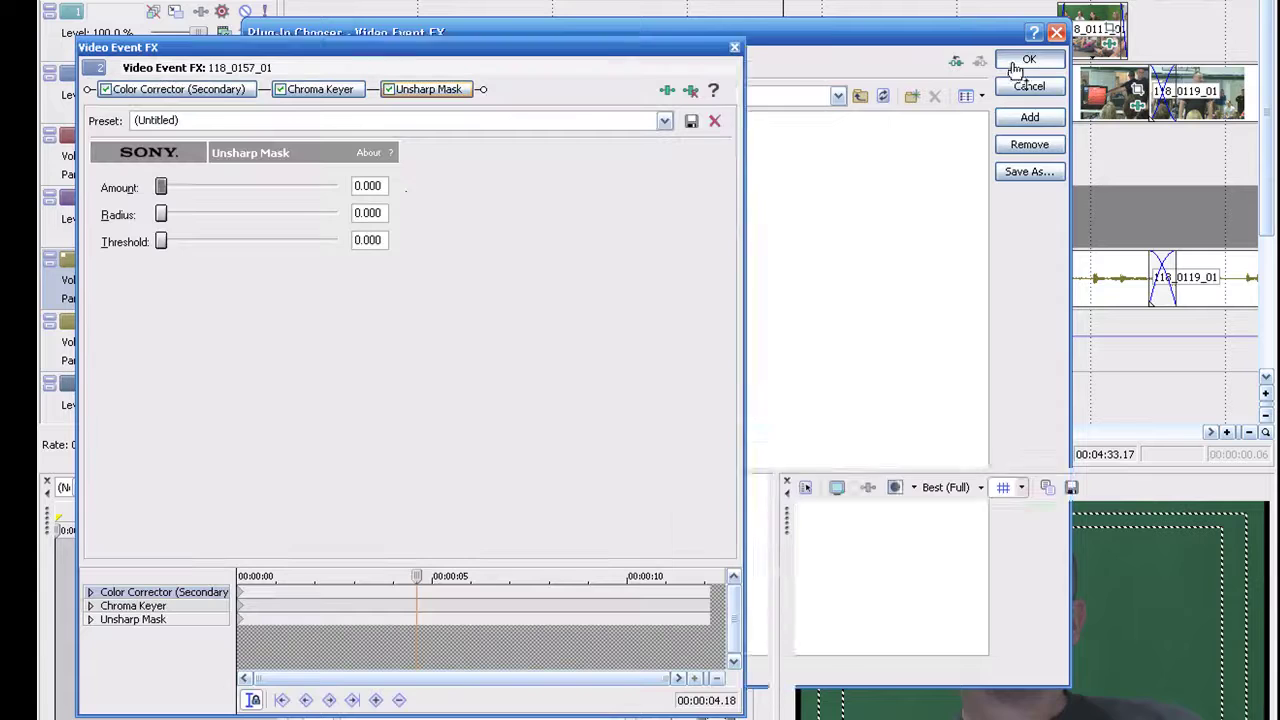
- Review each effect's settings, ending on Color Corrector (Secondary)
click(224, 95)
click(318, 93)
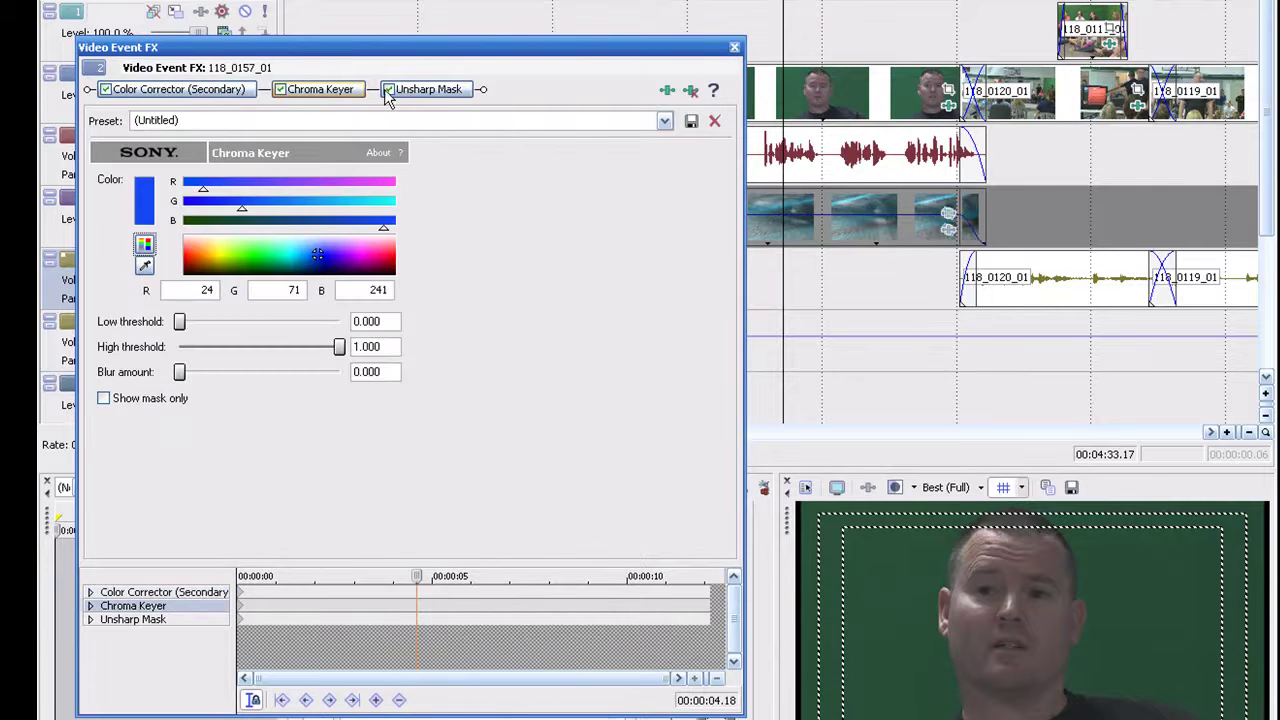
click(426, 90)
click(228, 93)
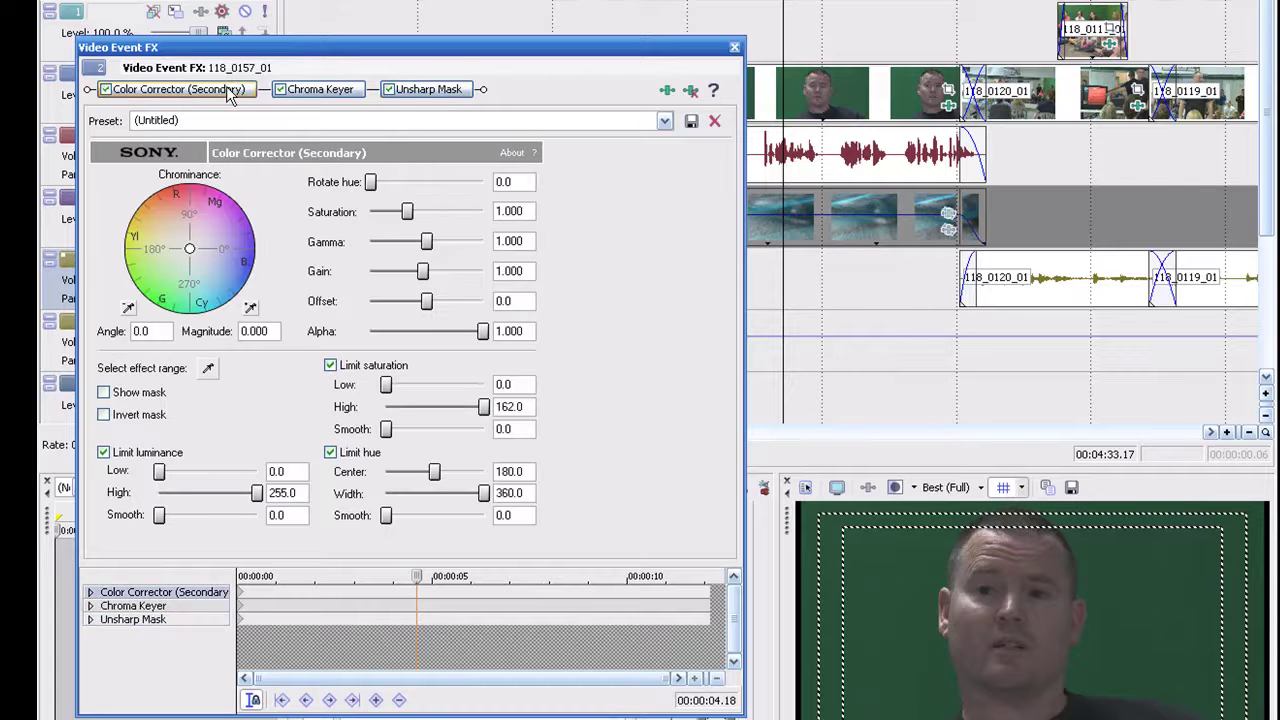
click(426, 90)
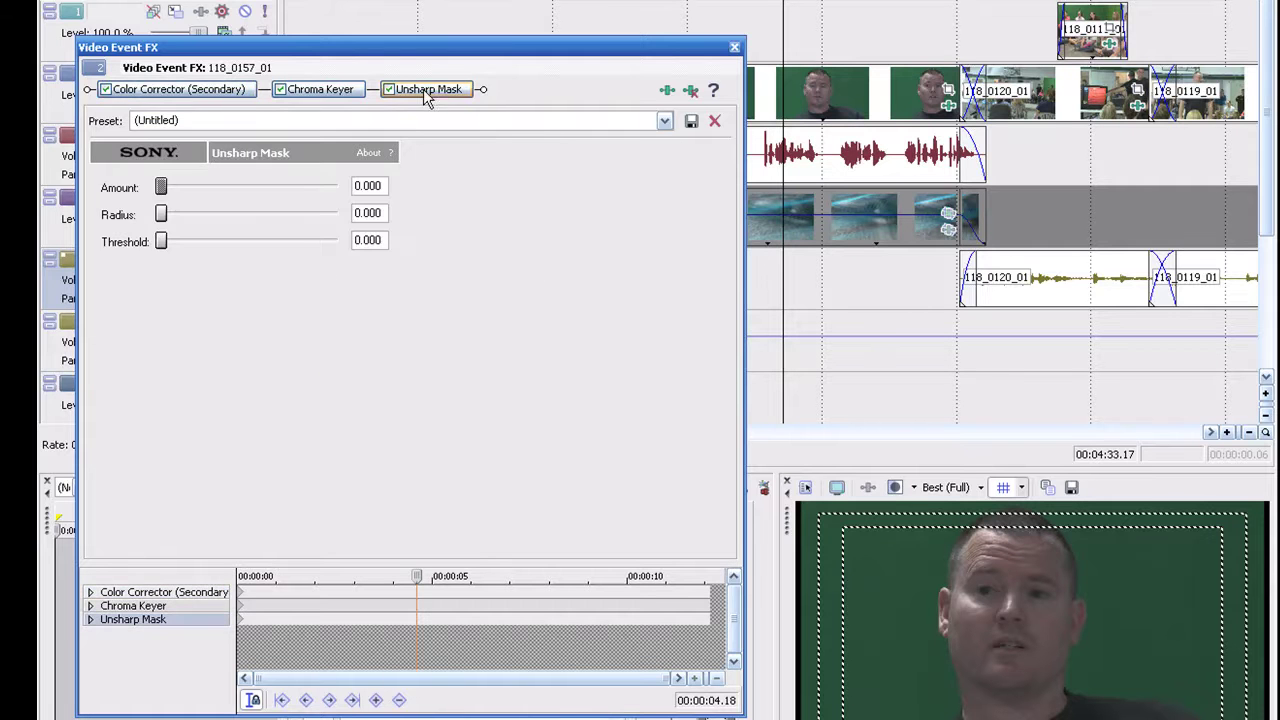
click(228, 91)
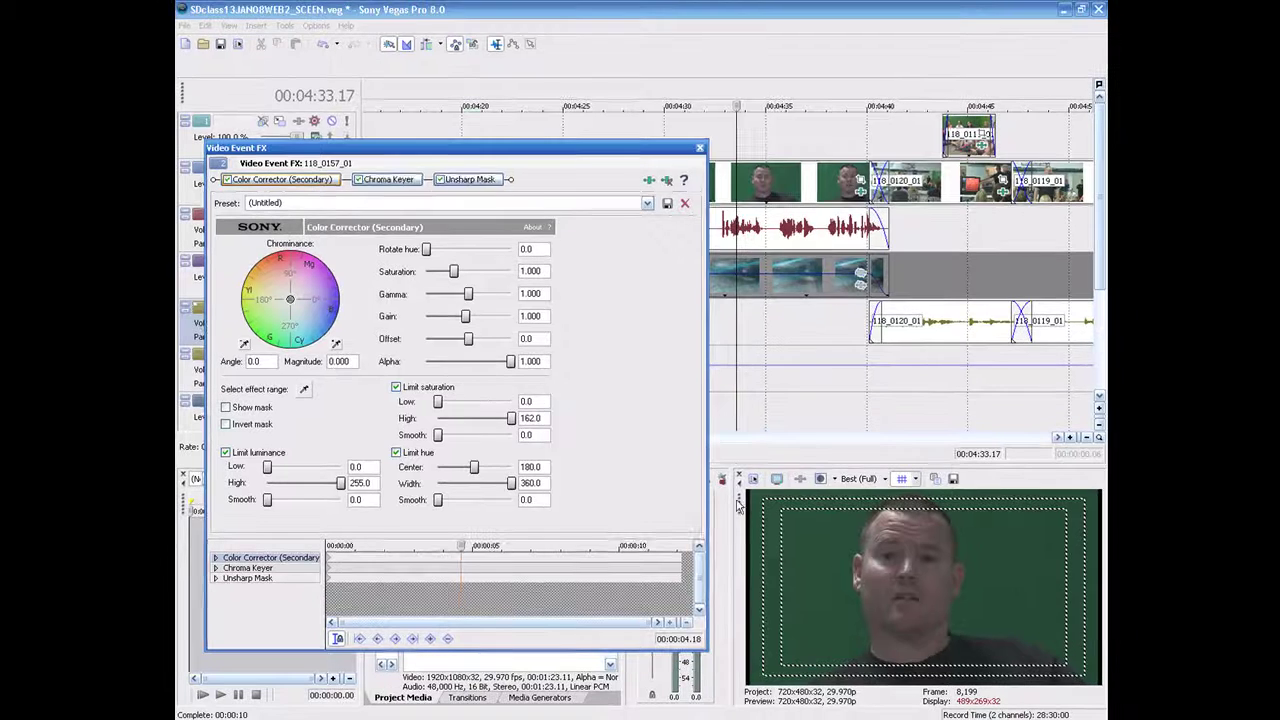
- Float the Video Preview window and move it beside the effect settings
double_click(782, 487)
drag(740, 476, 982, 510)
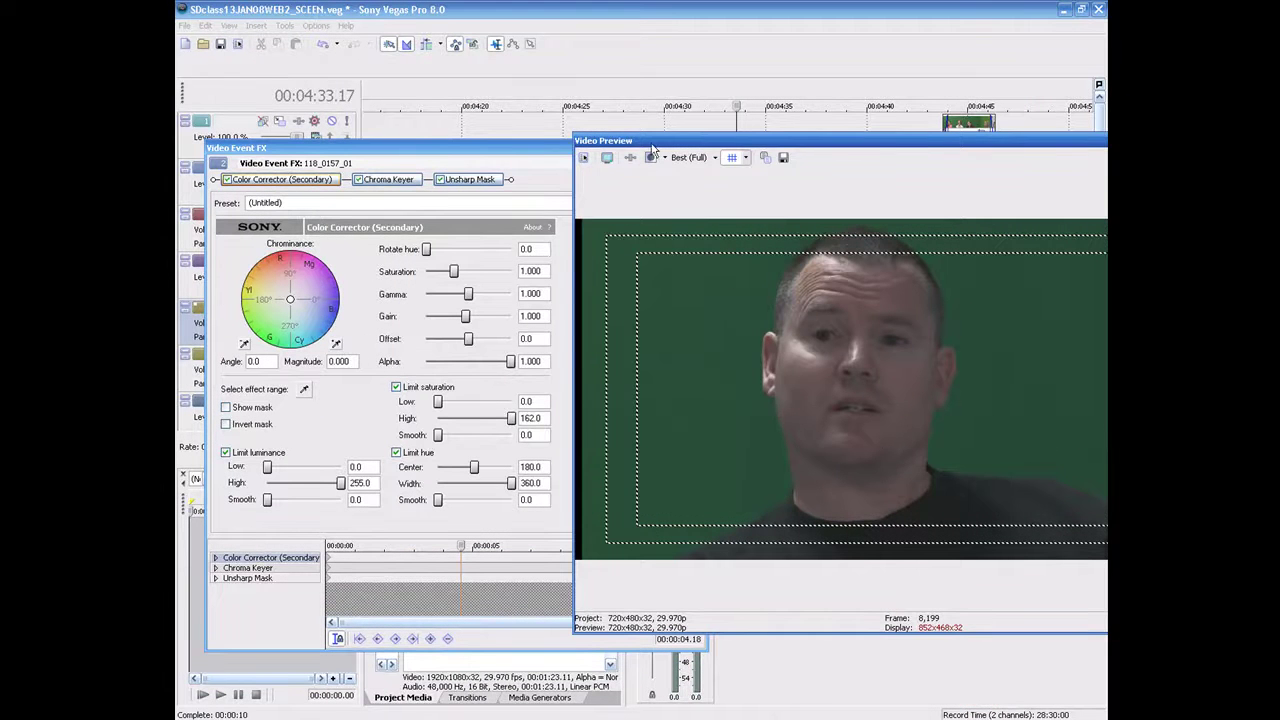
drag(652, 148, 795, 195)
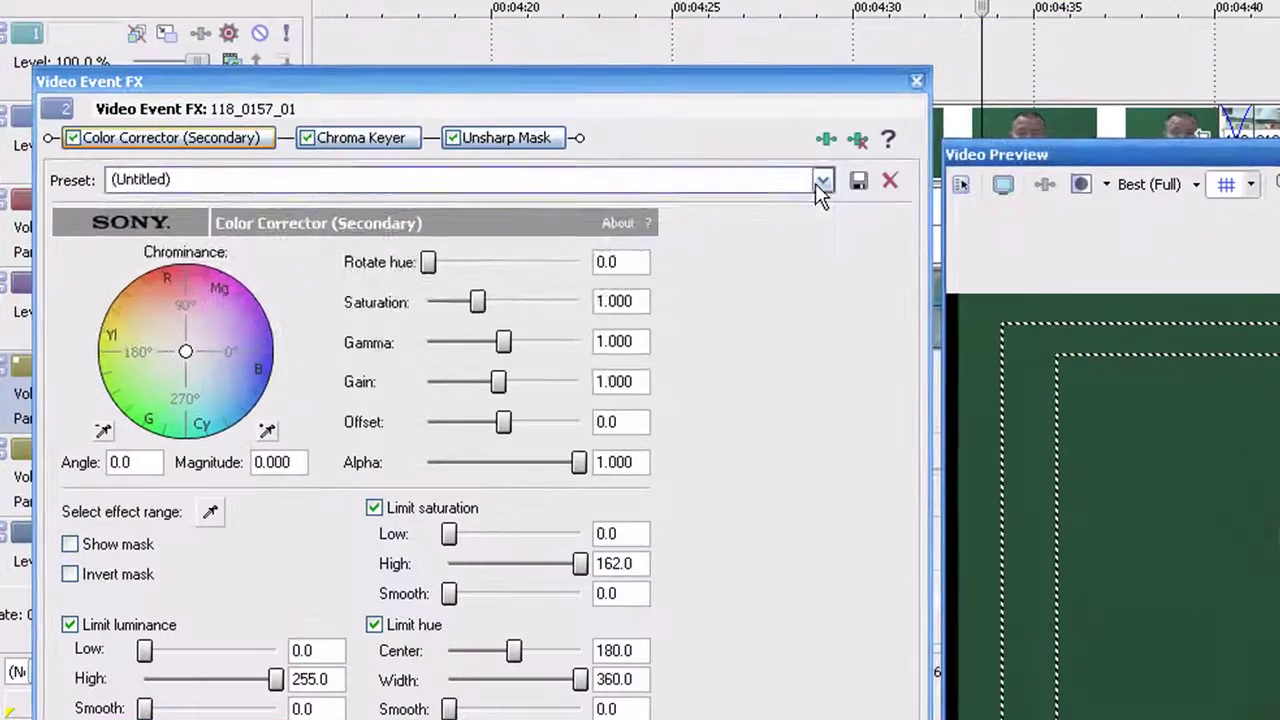
- Apply the Saturate Greens preset to Color Corrector (Secondary)
click(647, 203)
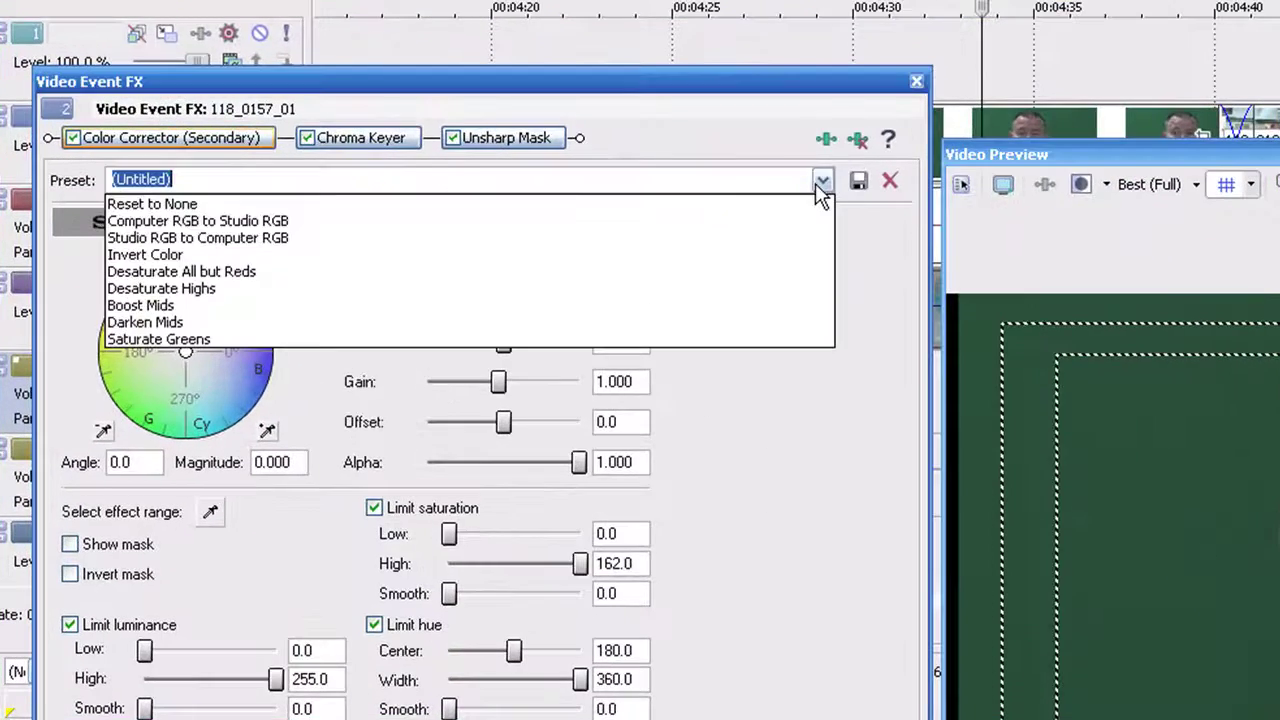
click(762, 337)
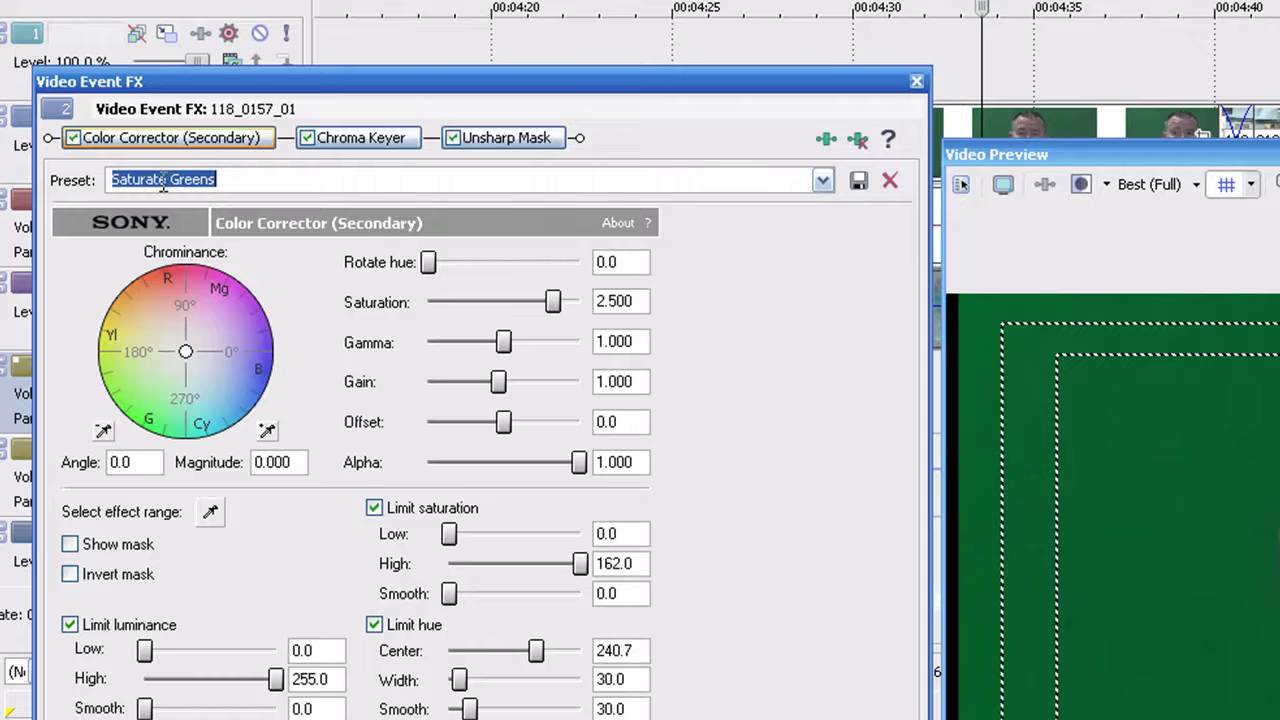
click(73, 137)
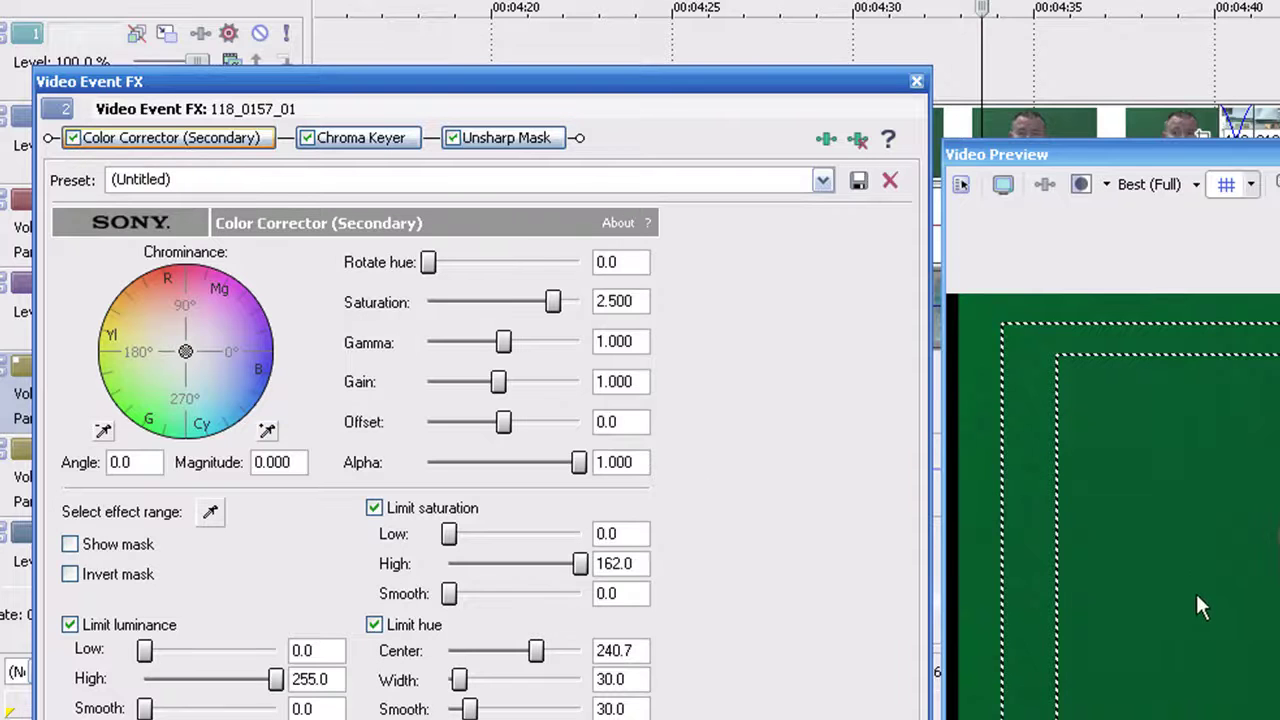
- Apply the Pure Green Screen preset to the Chroma Keyer
click(399, 143)
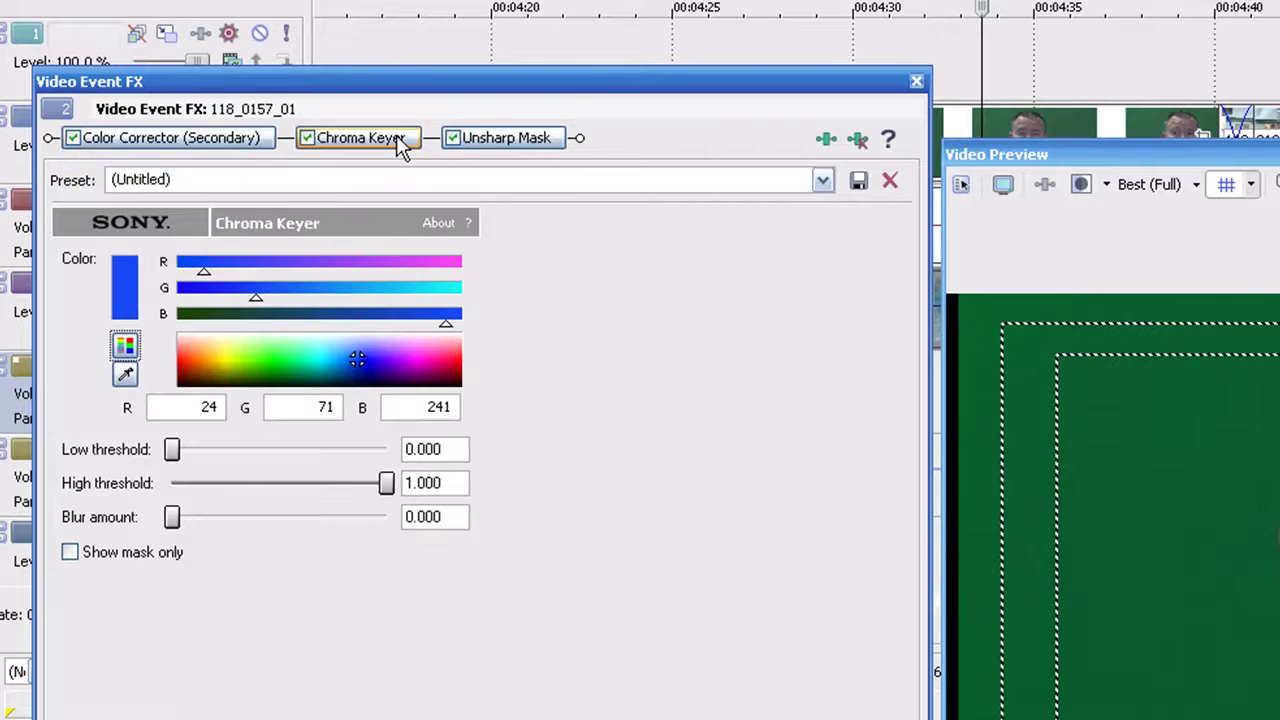
click(822, 181)
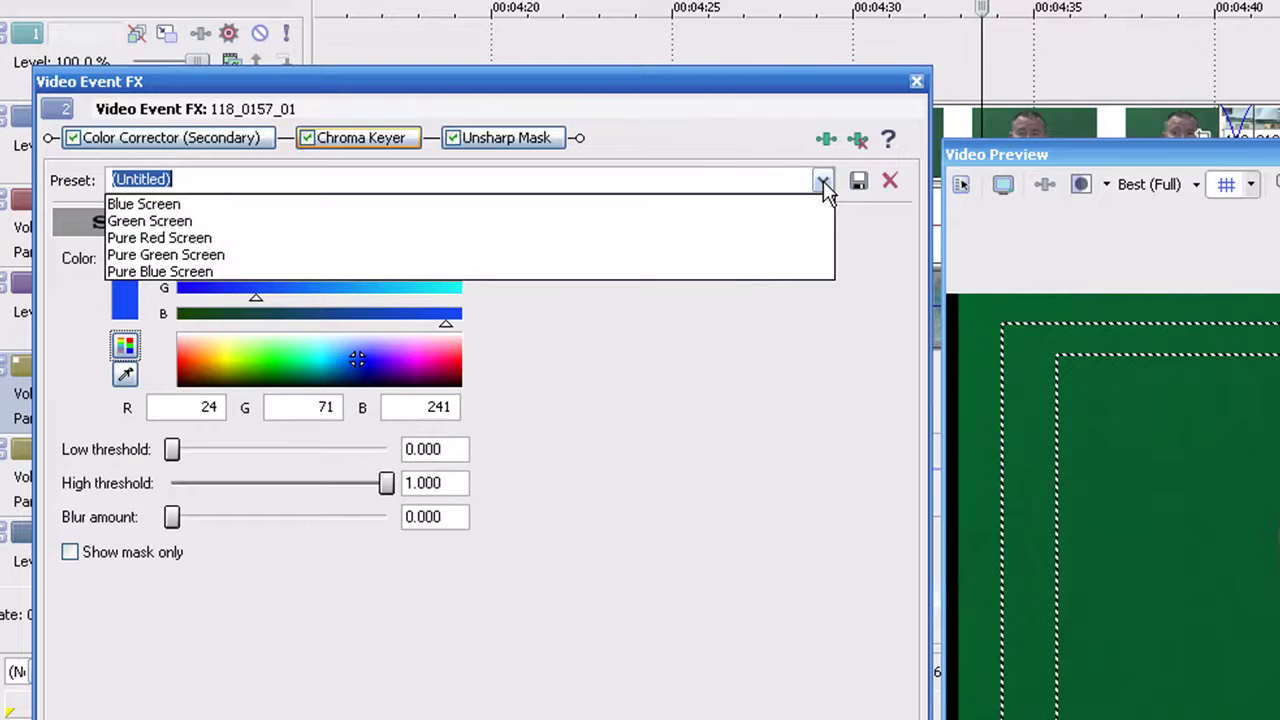
click(759, 254)
- Set Unsharp Mask Amount to 0.121 and Radius to 0.159, and sync the effect timeline to the cursor
click(521, 140)
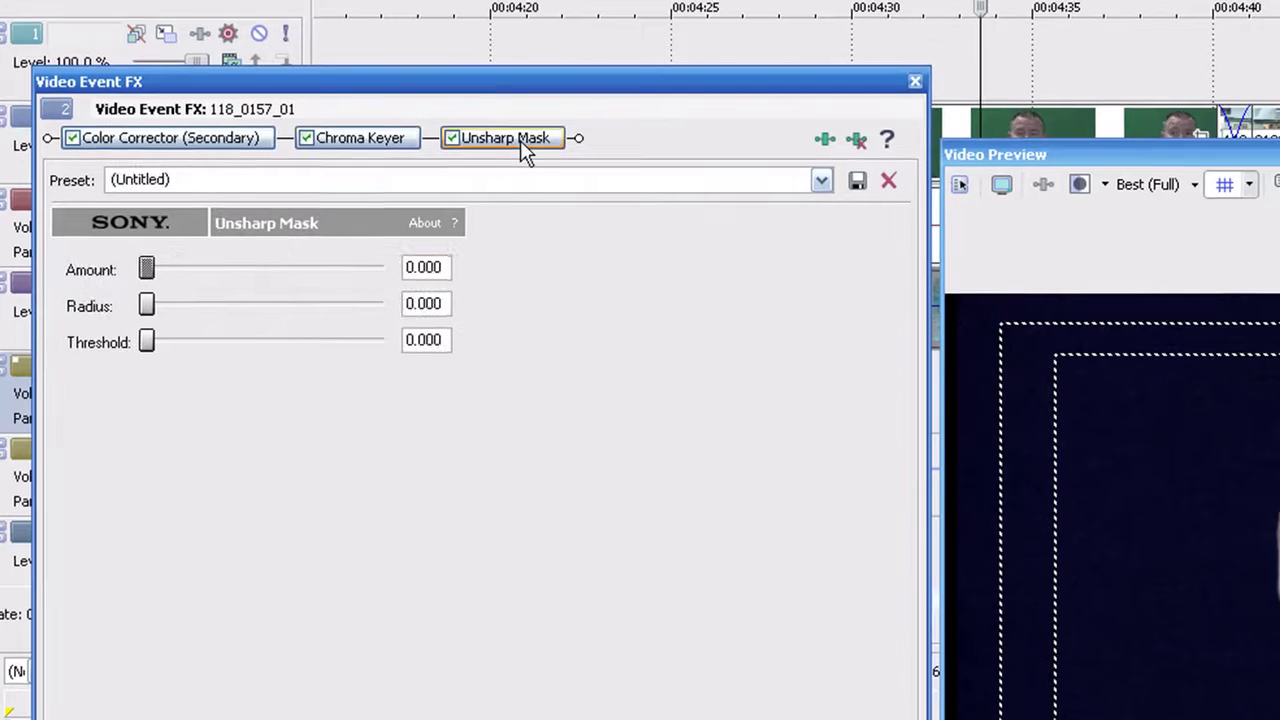
drag(148, 268, 153, 274)
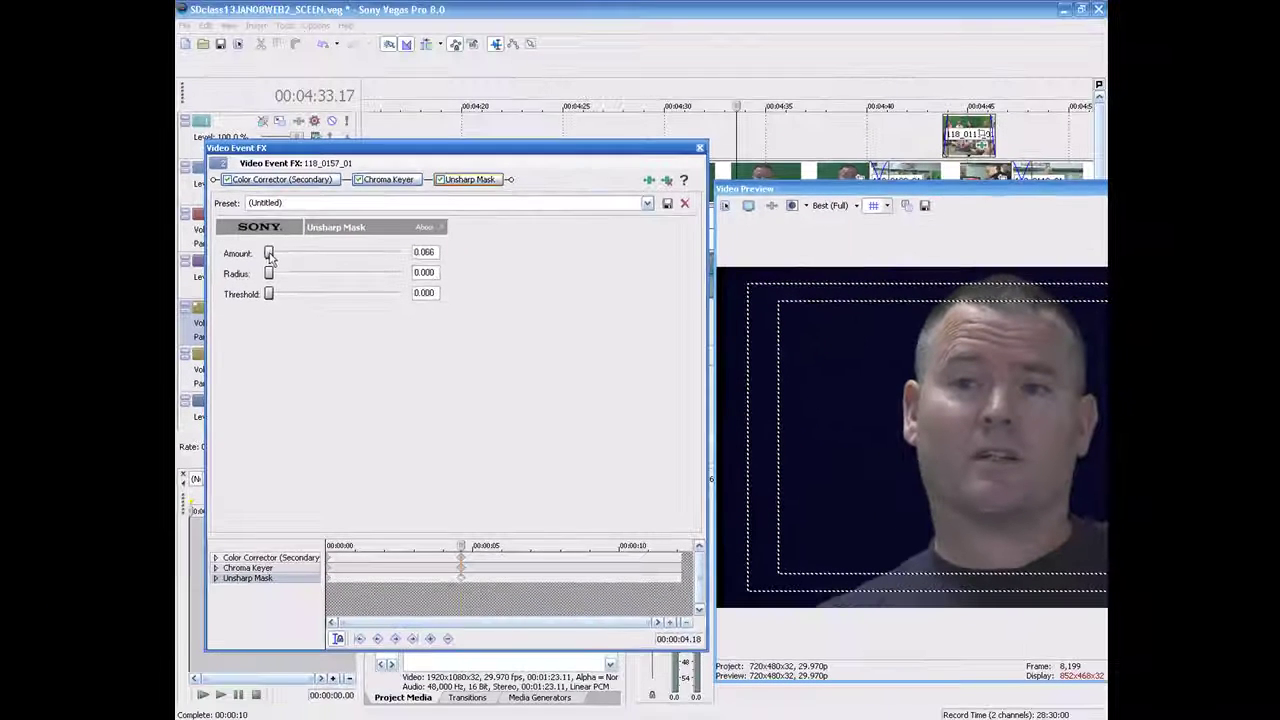
drag(270, 256, 295, 280)
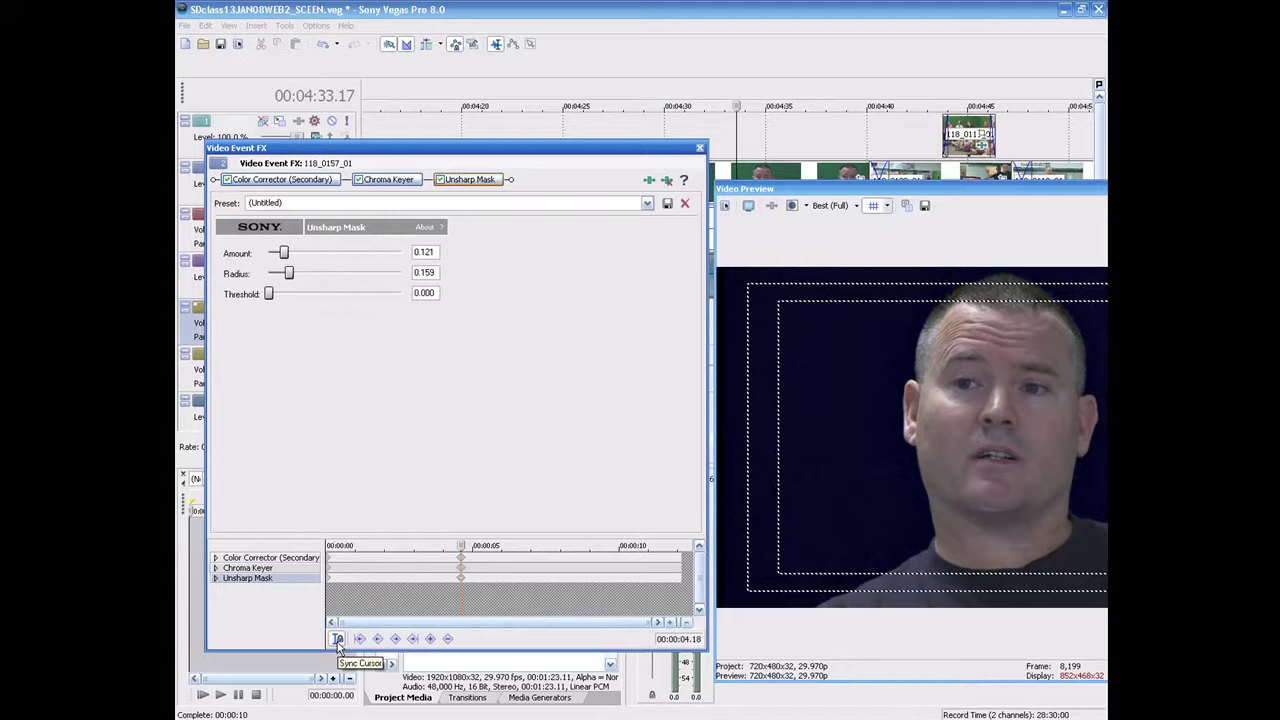
click(338, 640)
click(464, 550)
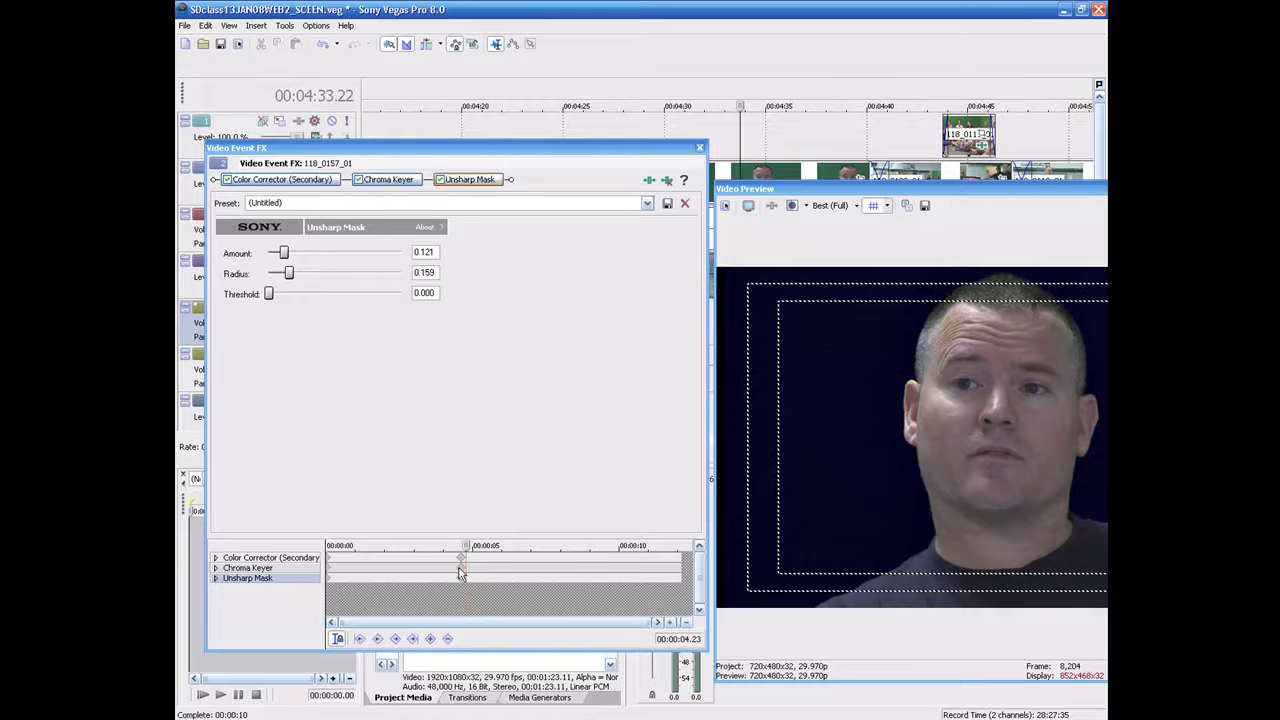
- Raise the Chroma Keyer Low threshold to 0.157 and turn on Show mask only
click(337, 639)
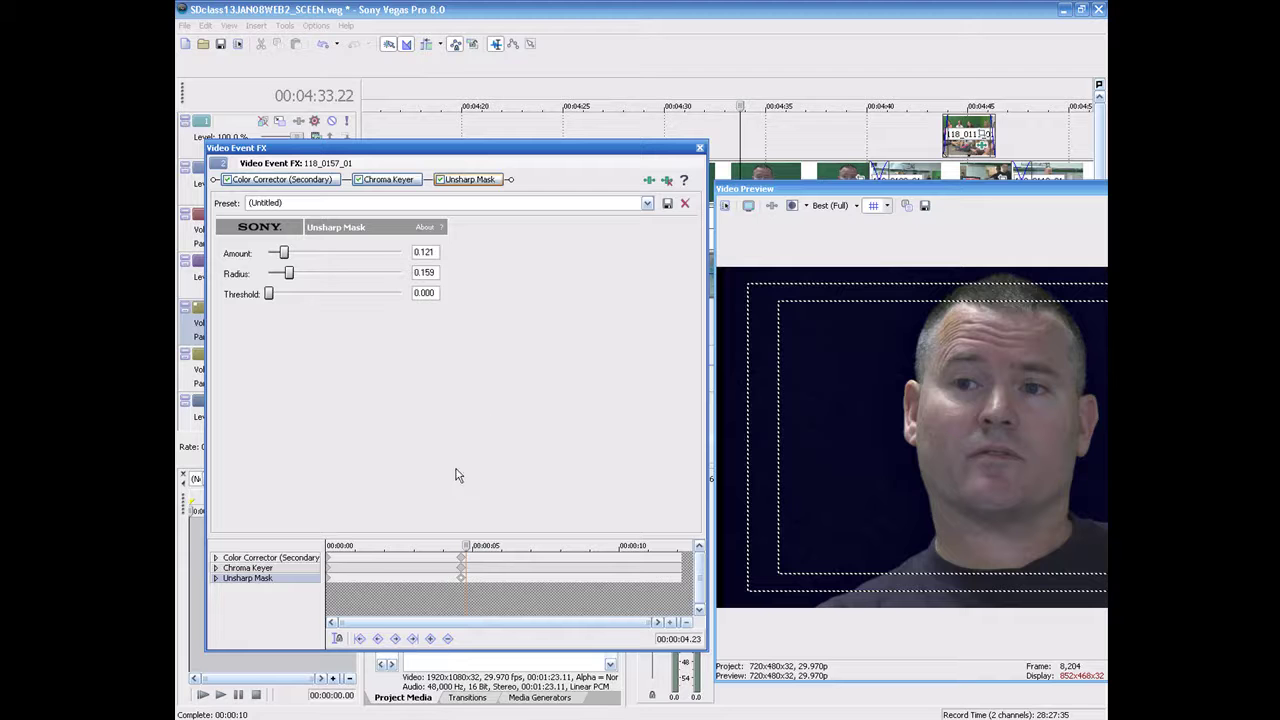
click(337, 639)
click(400, 183)
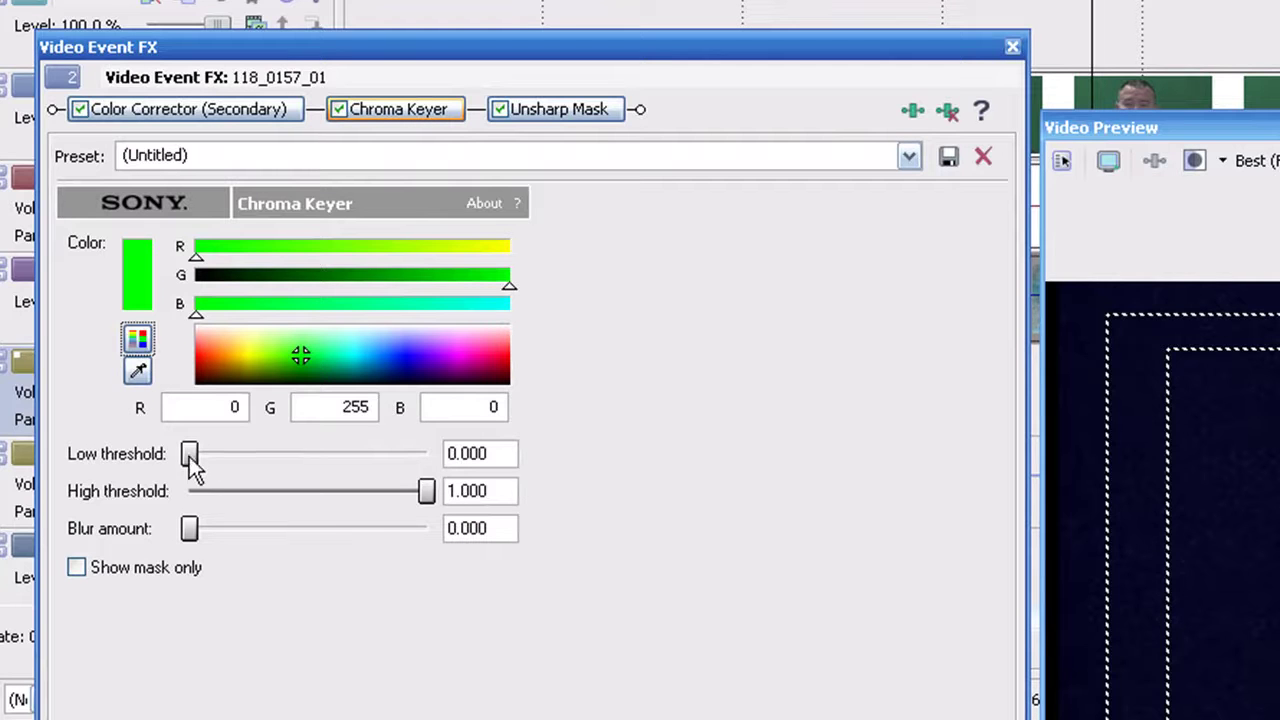
drag(191, 460, 228, 462)
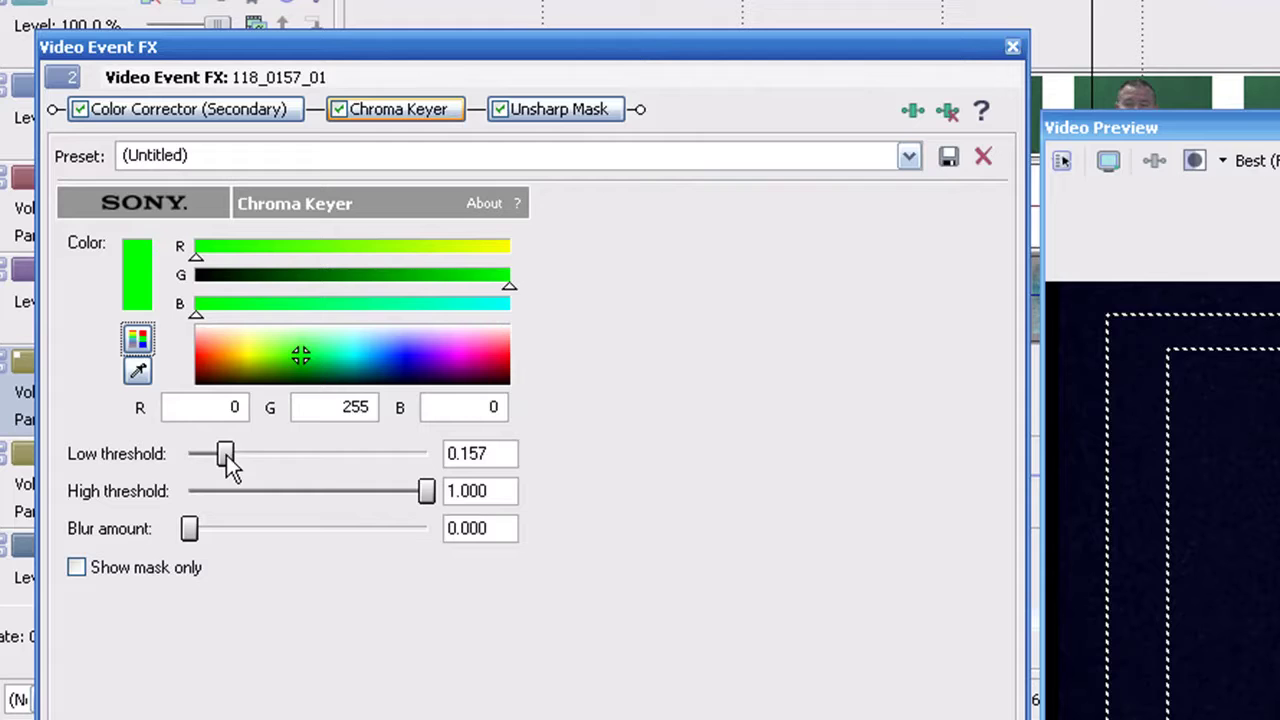
click(137, 571)
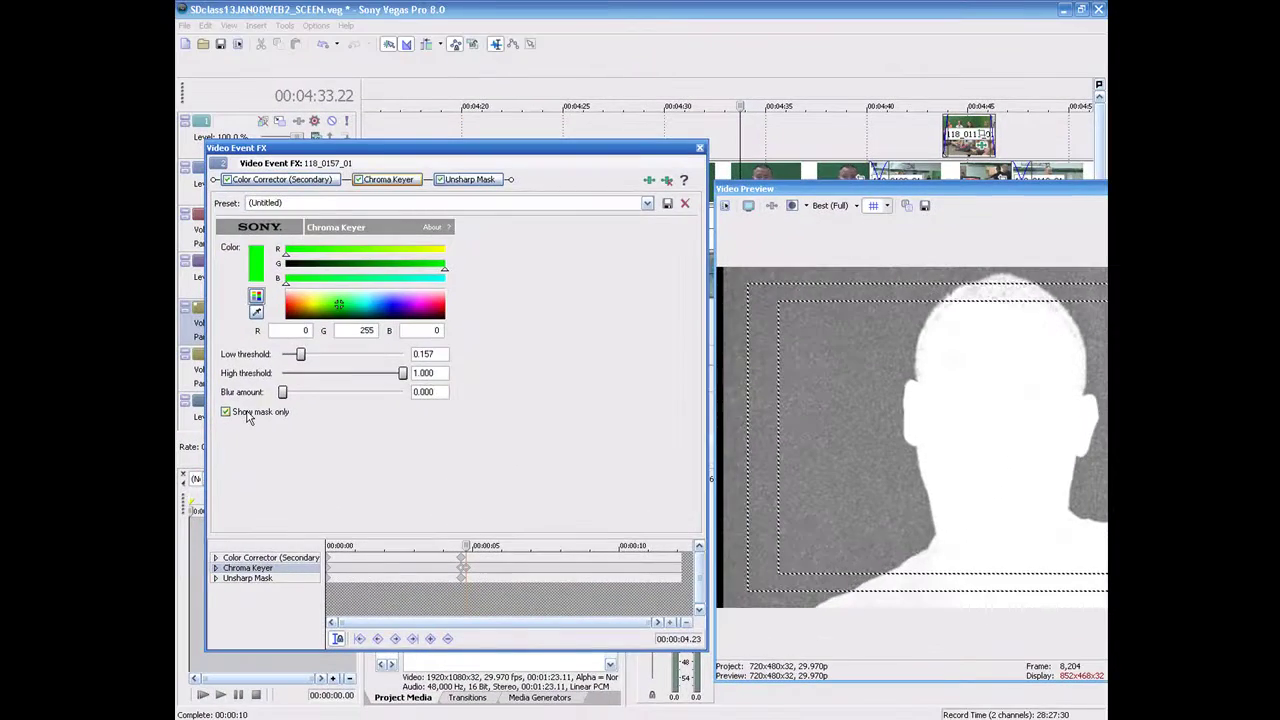
- Turn off the keyer mask and, with the corrector mask shown, set Limit saturation Low to 12.8
click(249, 419)
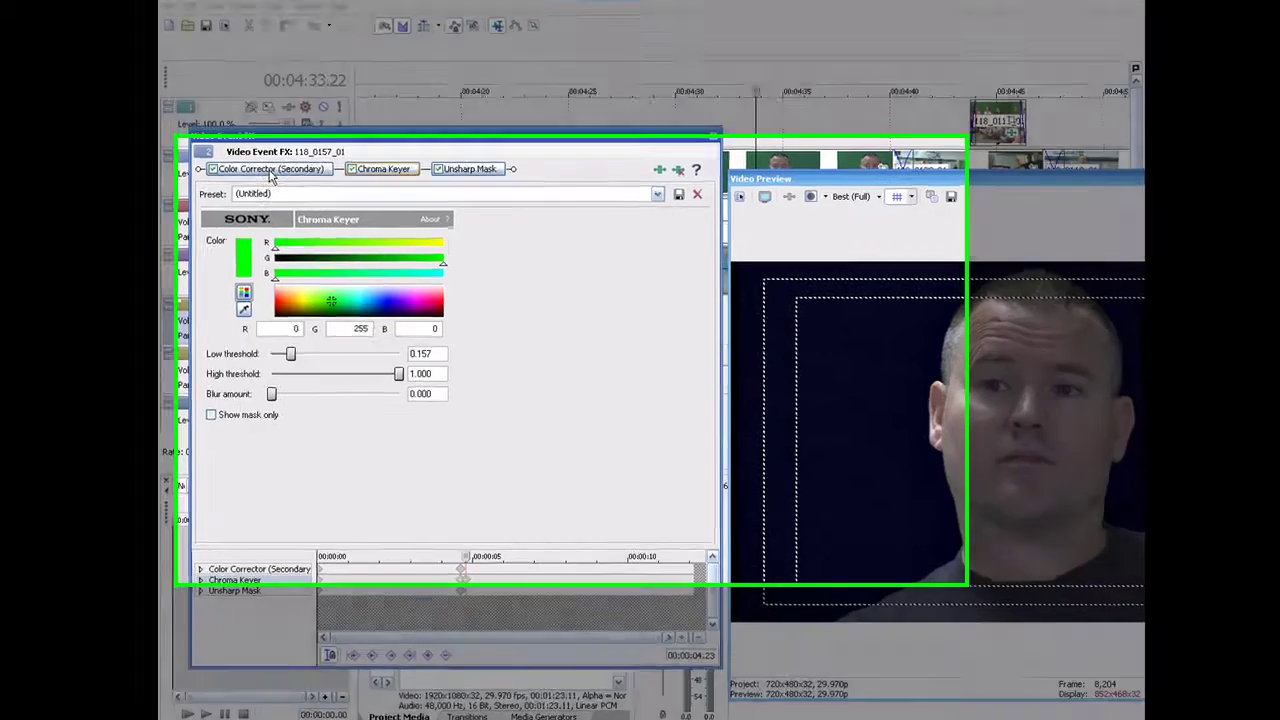
click(281, 181)
click(105, 446)
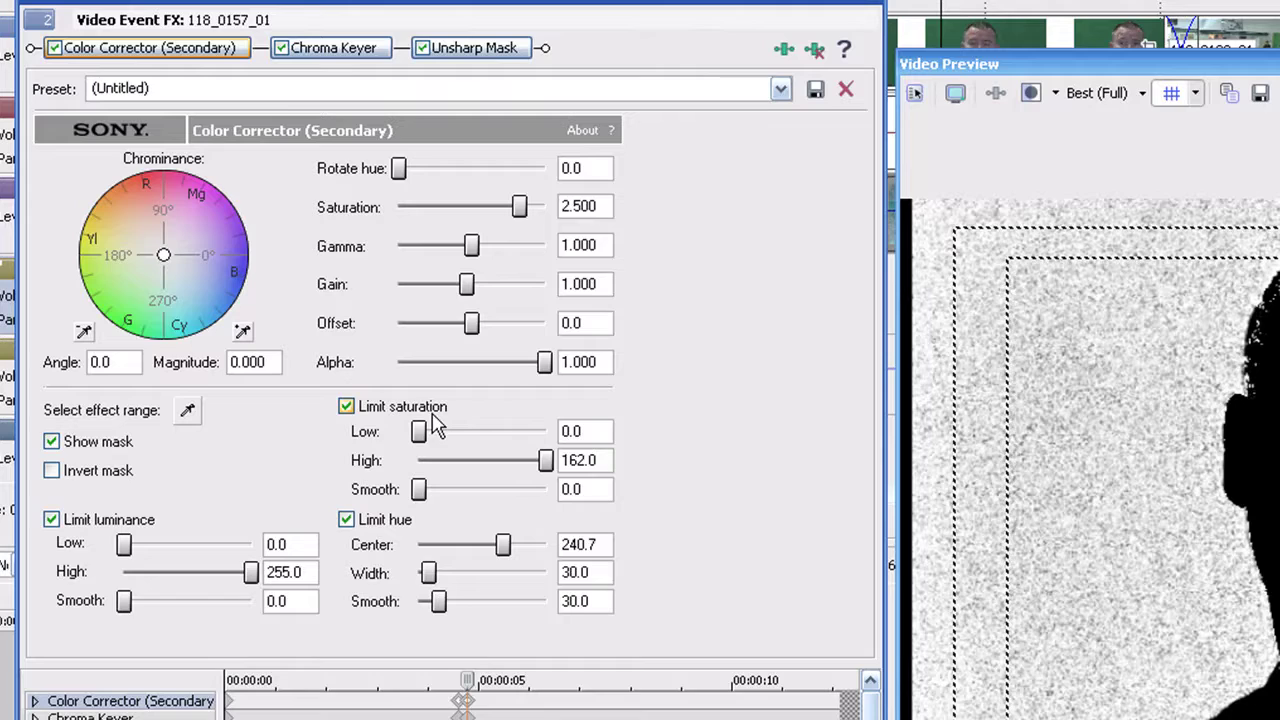
drag(424, 445, 422, 444)
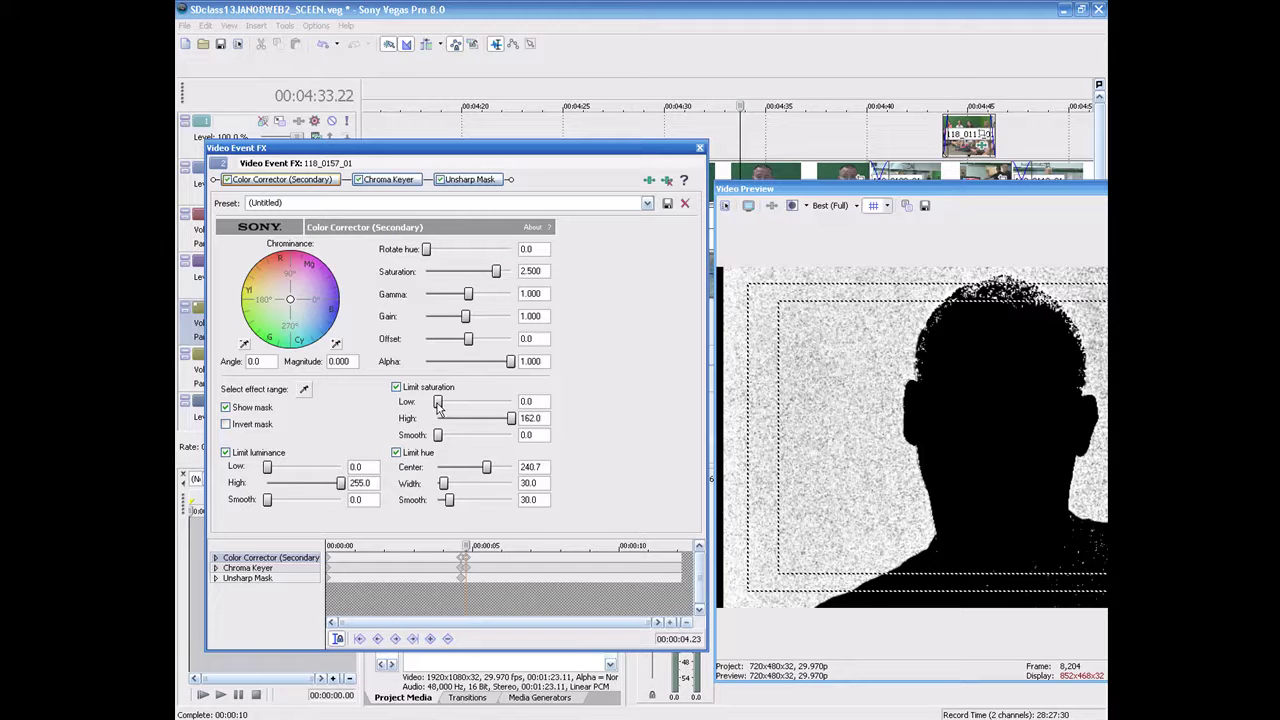
drag(438, 407, 442, 408)
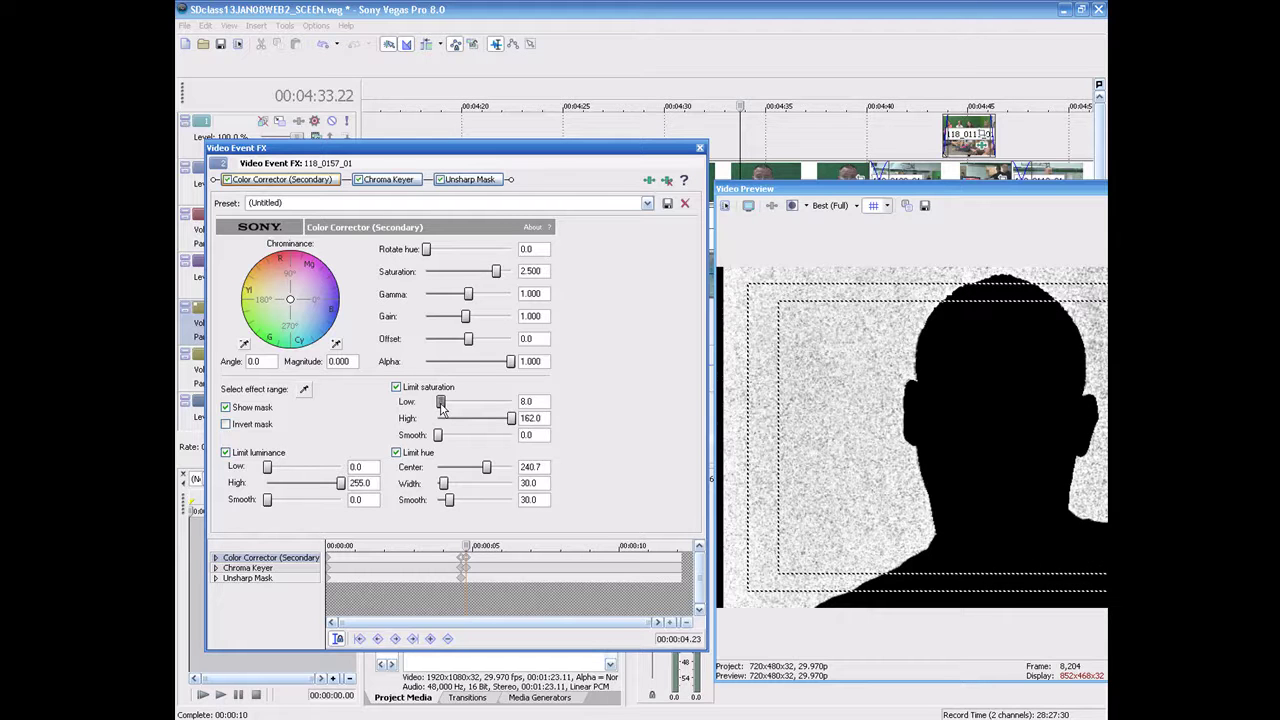
drag(442, 406, 440, 406)
click(460, 401)
drag(446, 410, 447, 410)
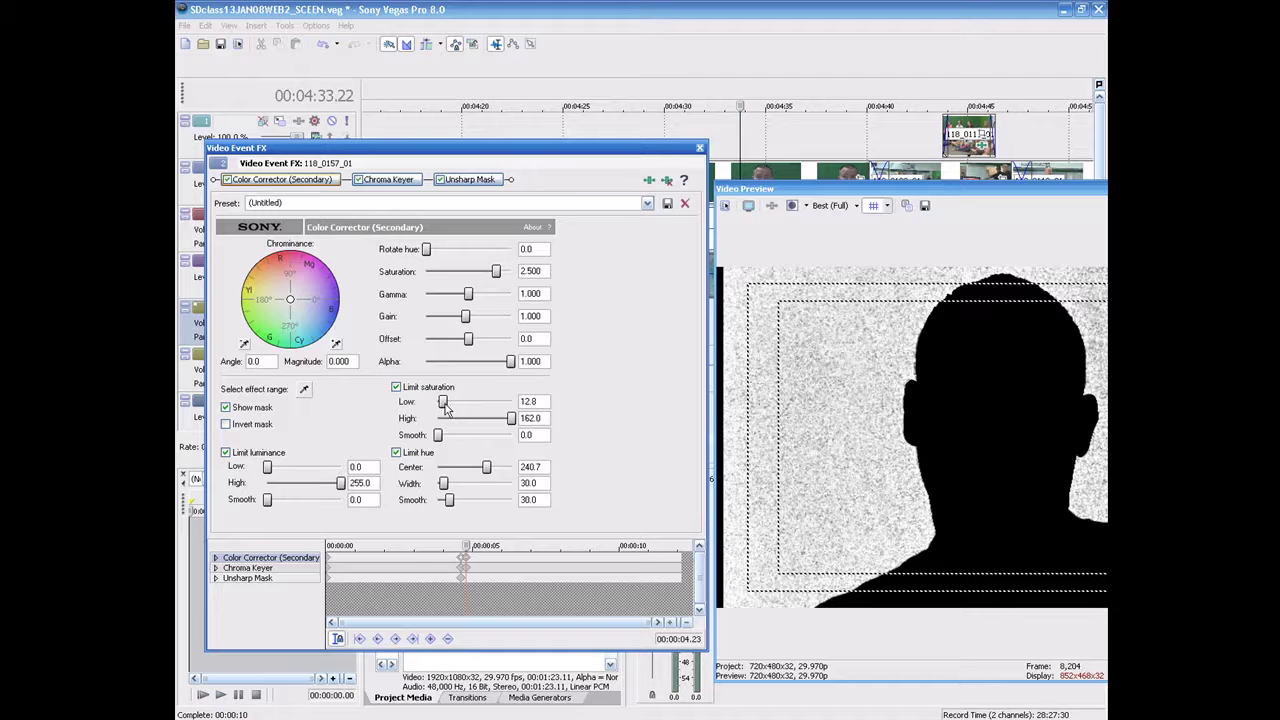
- Compare the corrector mask and invert options, leave them off, and return to the Chroma Keyer
click(270, 410)
click(258, 428)
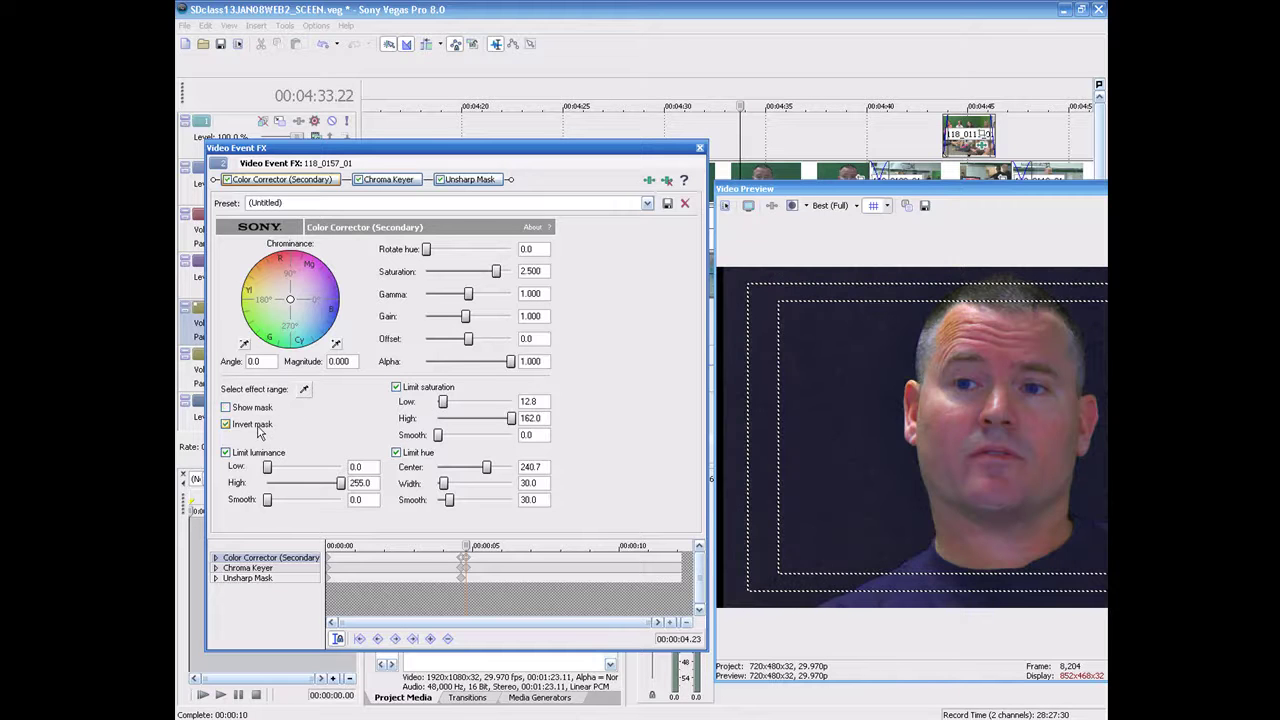
click(252, 408)
click(252, 424)
click(254, 410)
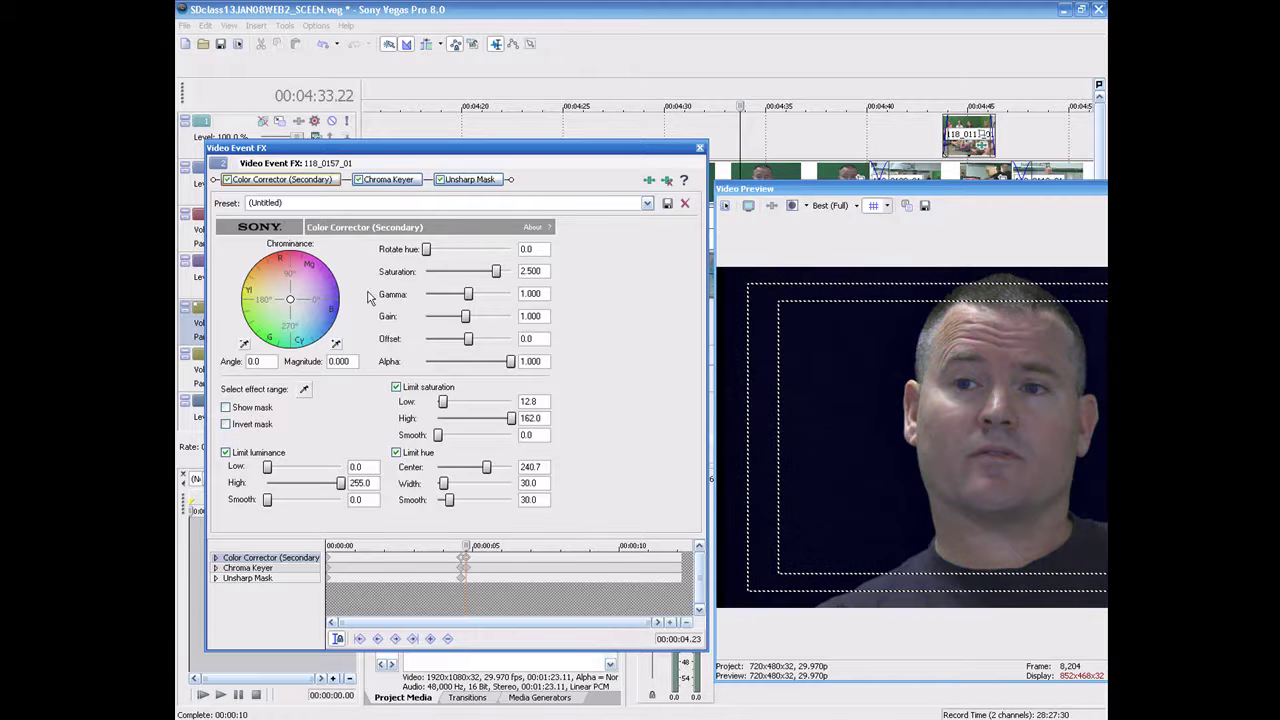
click(390, 180)
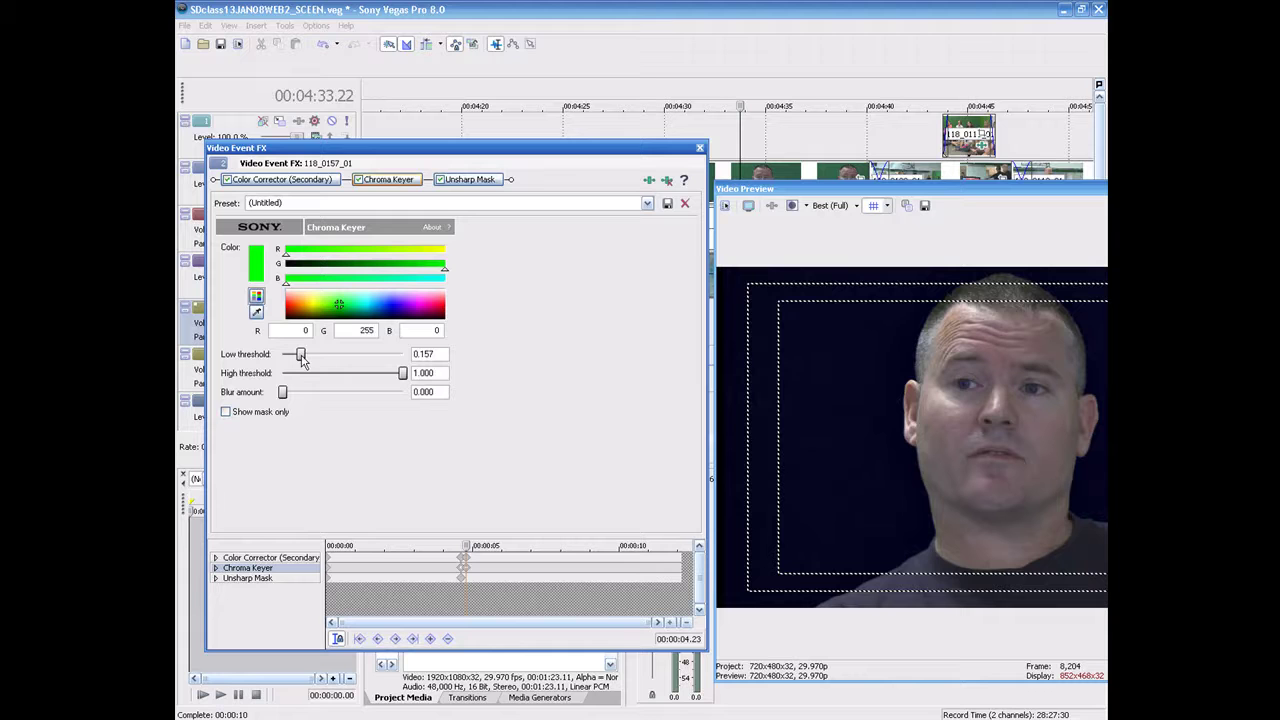
- Lower the Chroma Keyer Low threshold to 0.115 and unmute searchlights Track 4
drag(303, 360, 299, 362)
drag(676, 150, 664, 328)
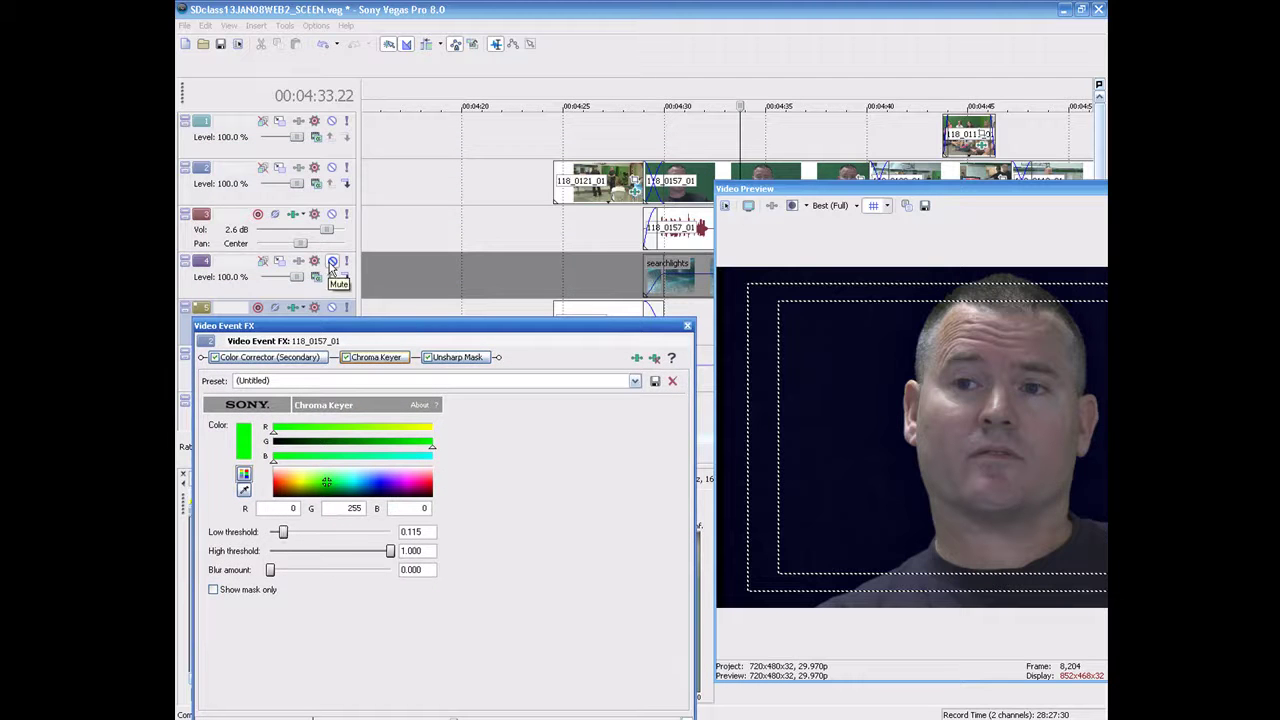
click(332, 268)
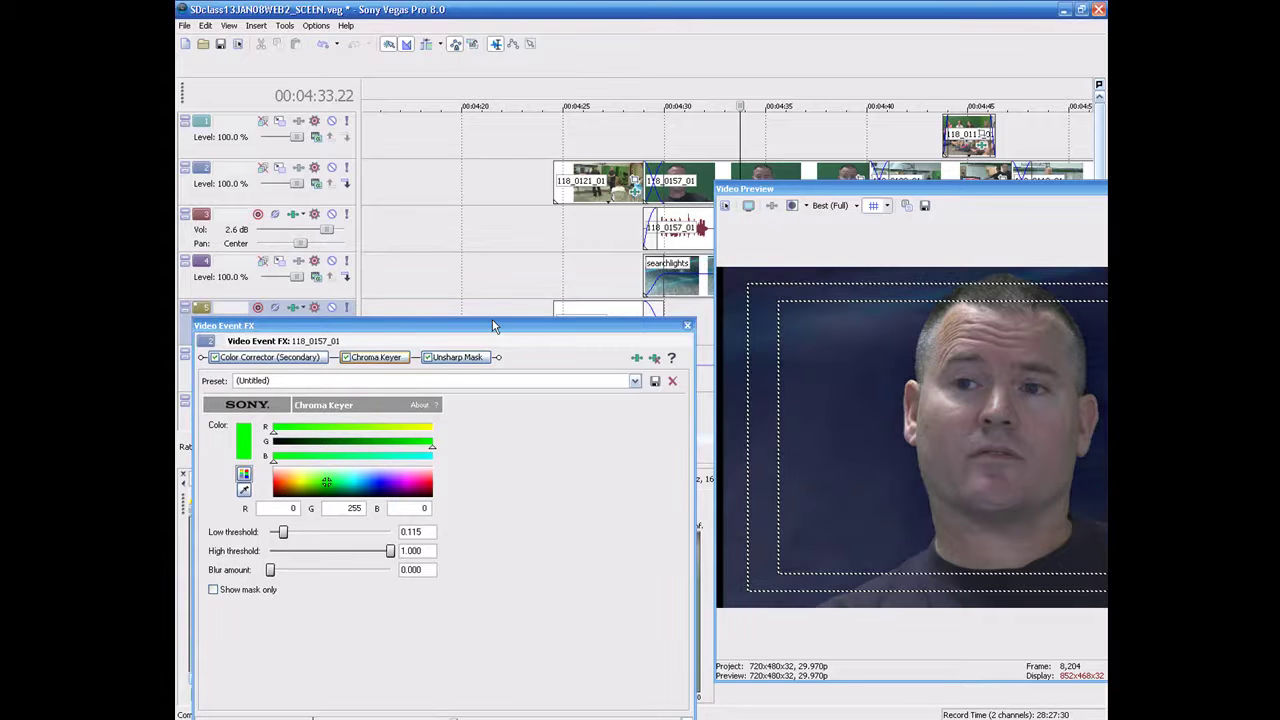
drag(493, 329, 490, 233)
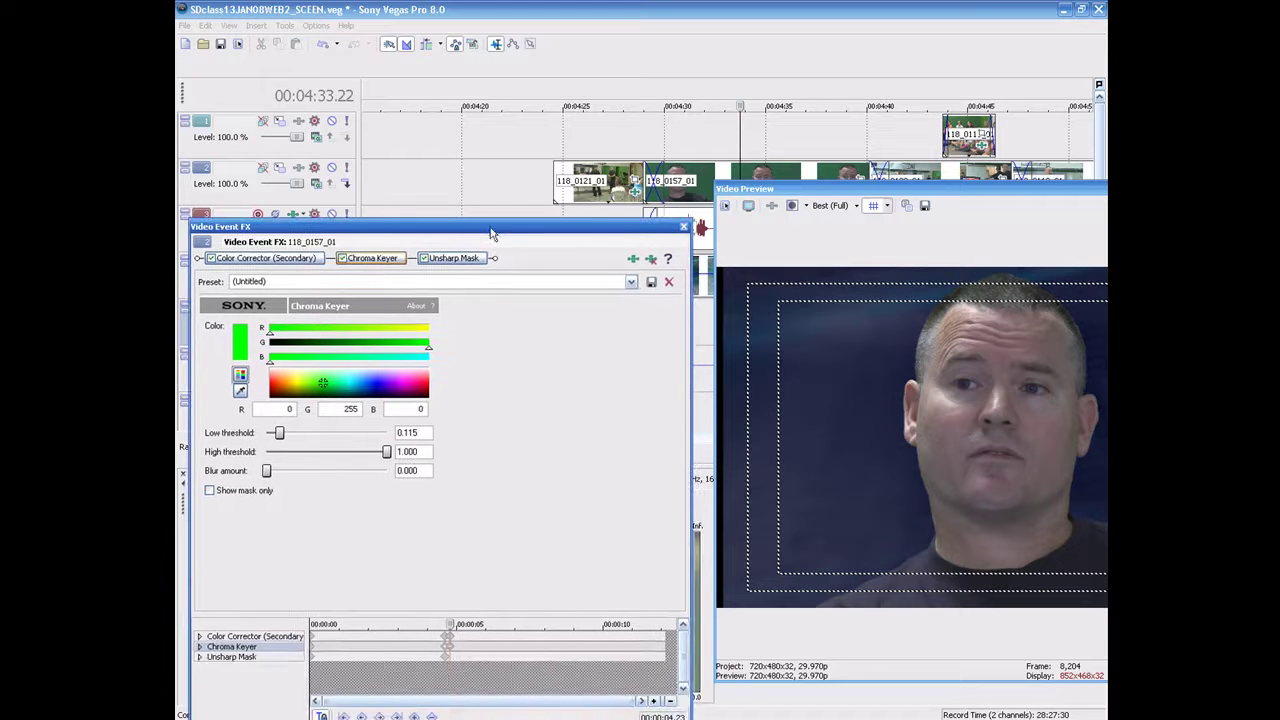
click(705, 140)
- Move the playhead to 04:32.22, then onto the effect keyframe, two frames later
click(751, 141)
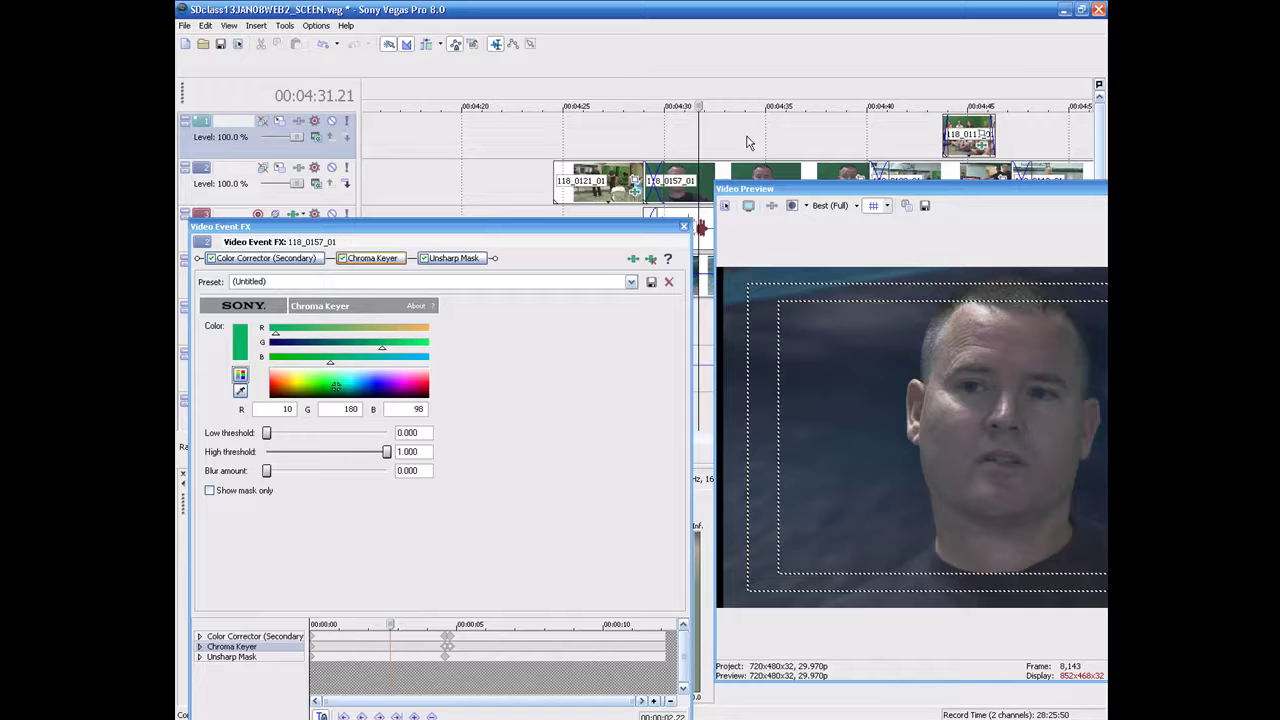
click(722, 143)
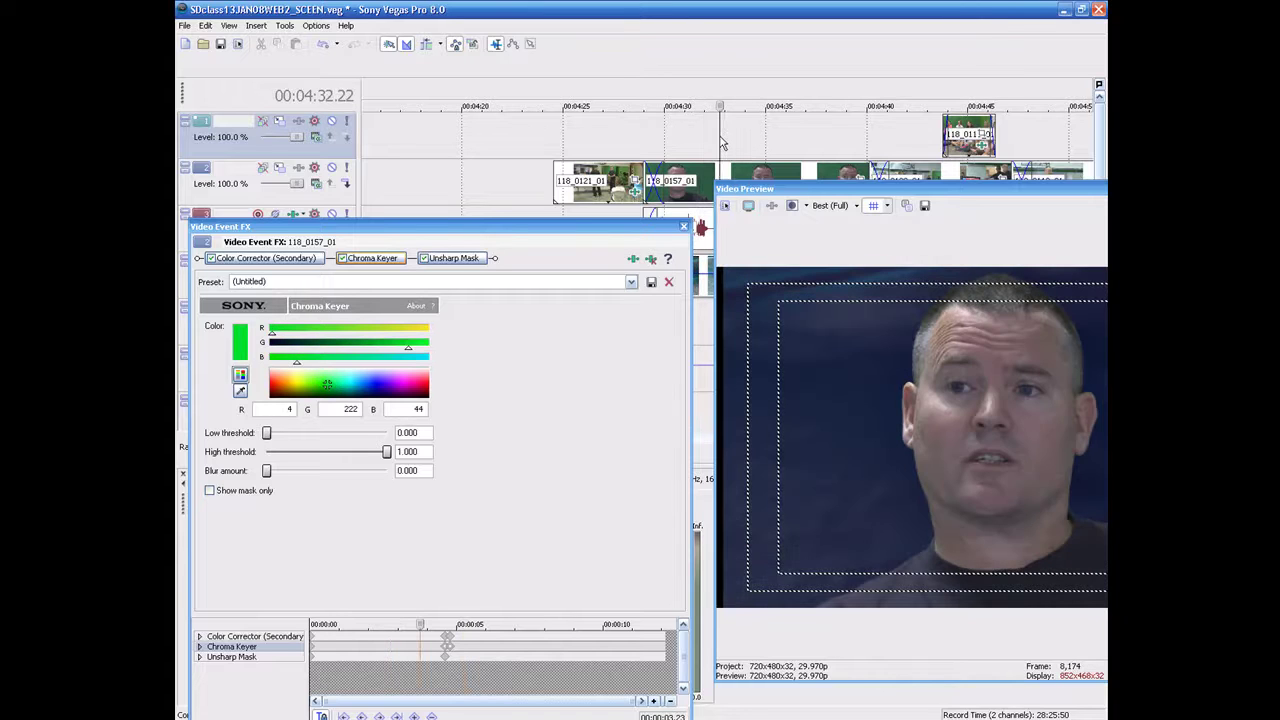
click(449, 637)
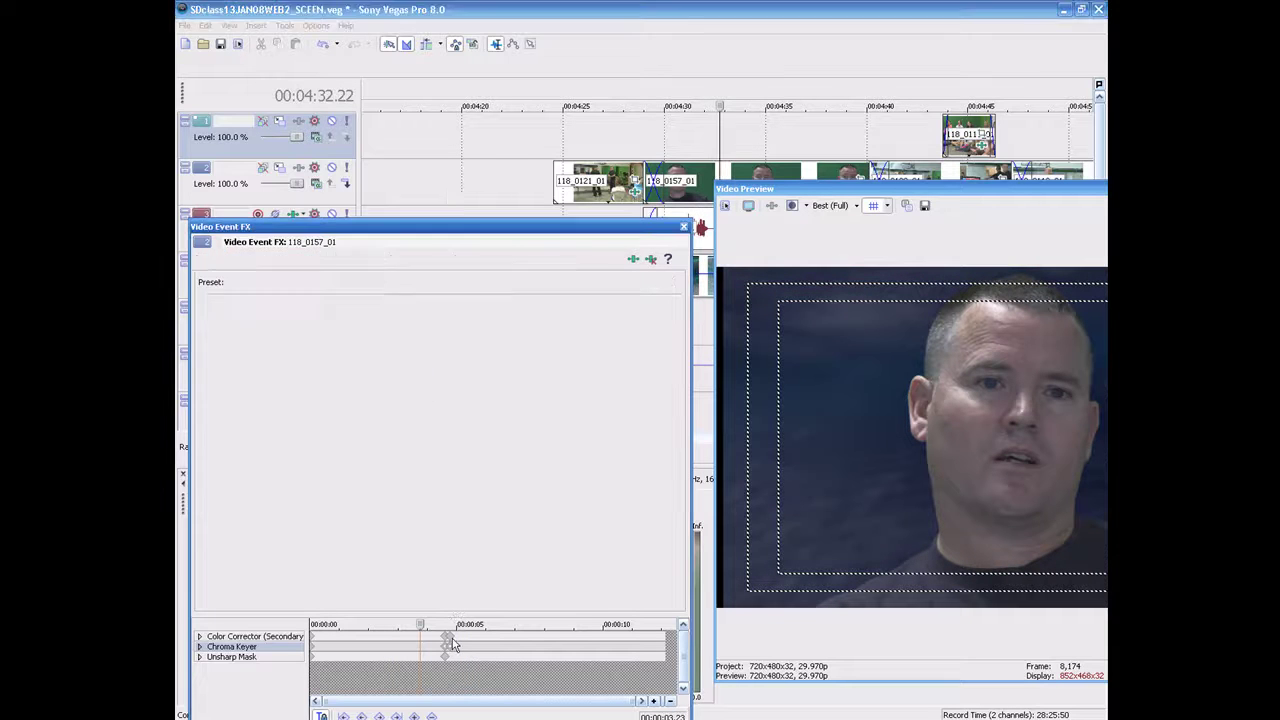
drag(449, 625, 451, 625)
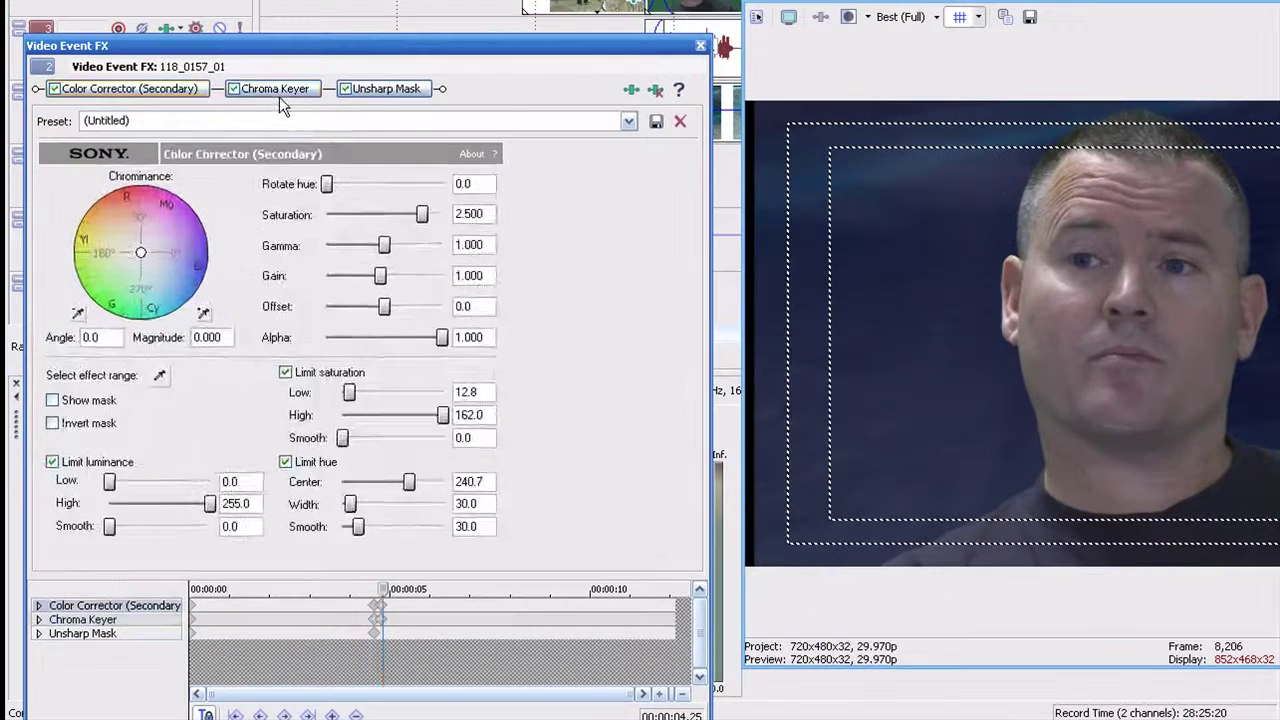
- Raise the Chroma Keyer's low threshold to 0.212 and view the key as a mask only
click(279, 93)
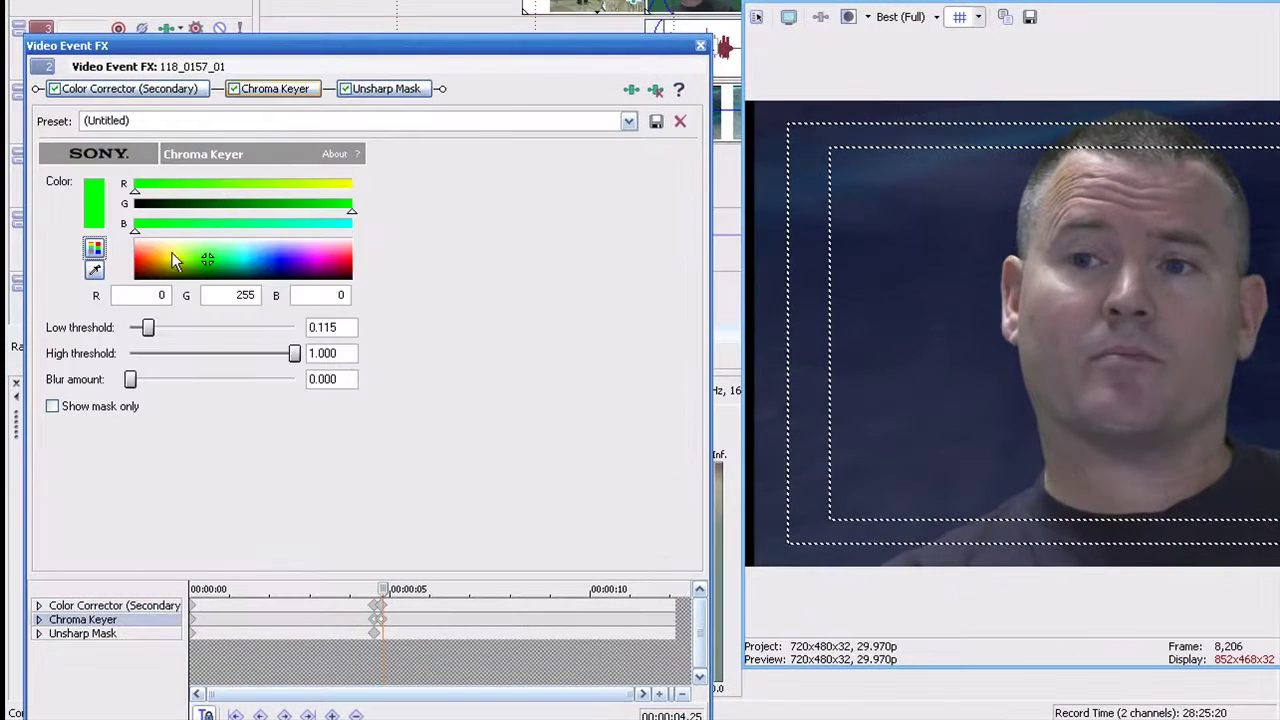
mouse_move(148, 329)
mouse_down()
mouse_move(171, 333)
mouse_move(130, 331)
mouse_move(211, 337)
mouse_move(165, 337)
mouse_up()
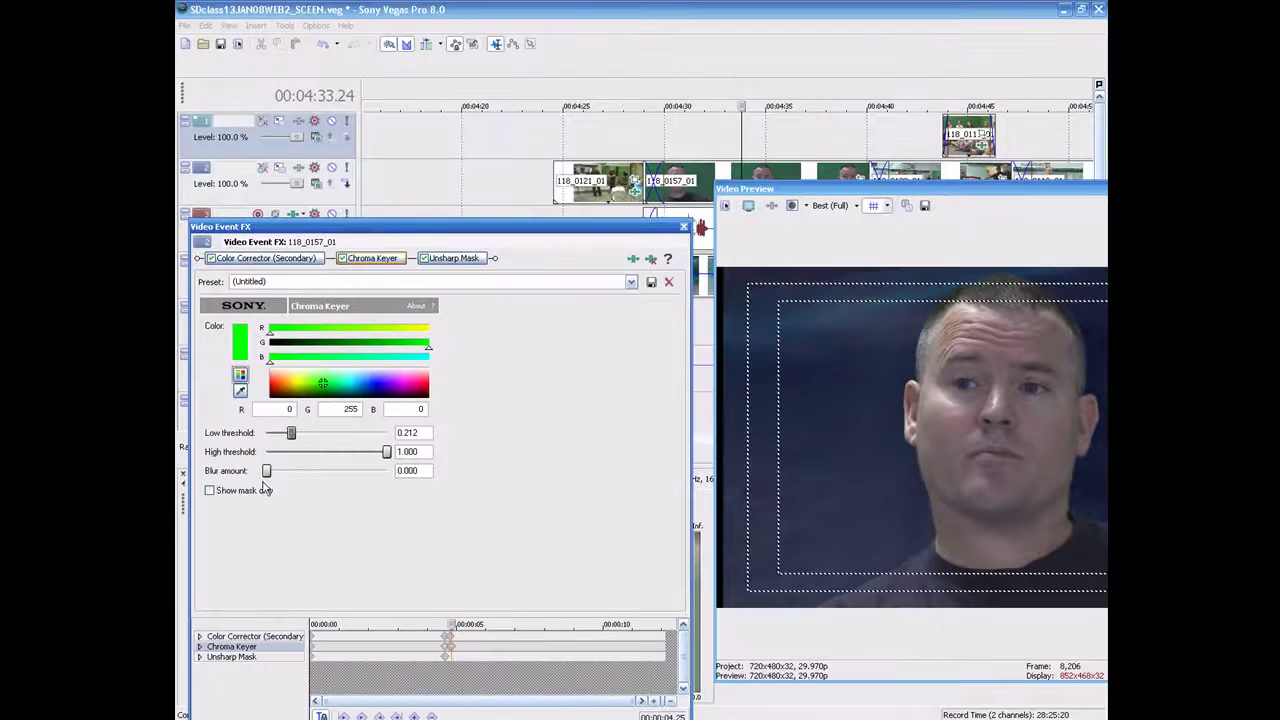
click(261, 490)
- Scrub the playhead through 04:34.07 and 04:35.01, settling back at 04:33.27
click(749, 149)
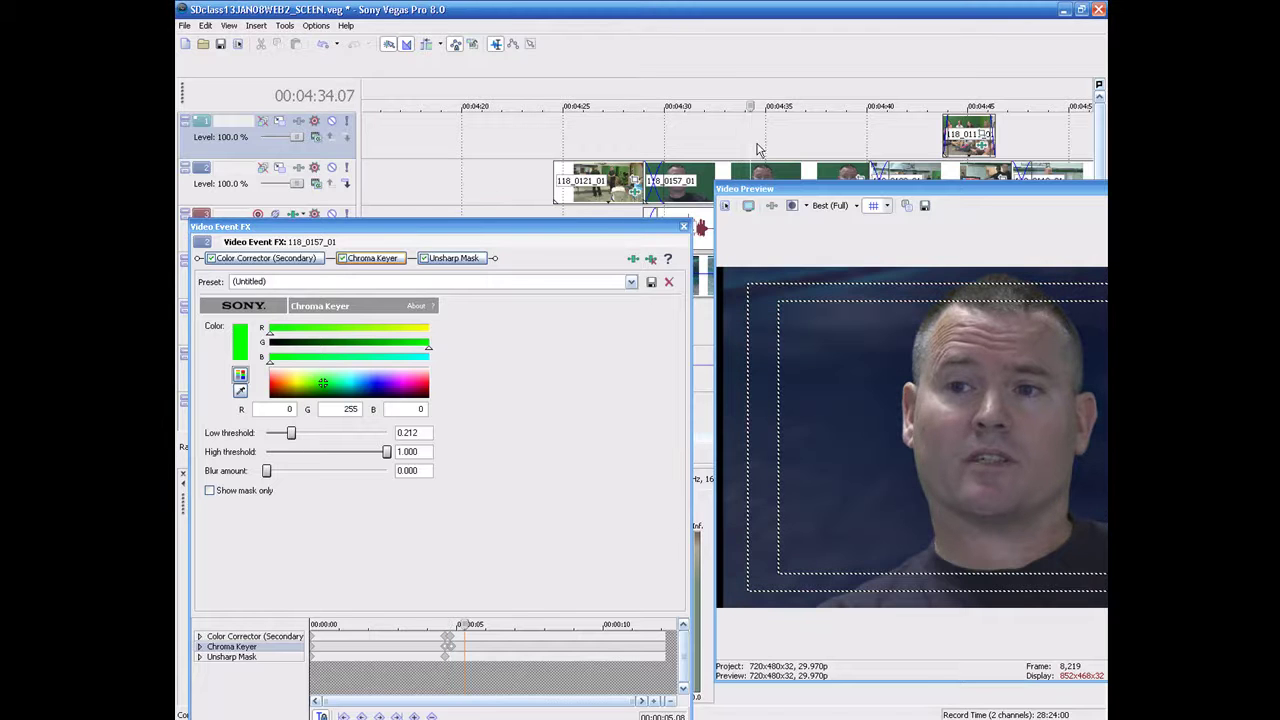
click(766, 143)
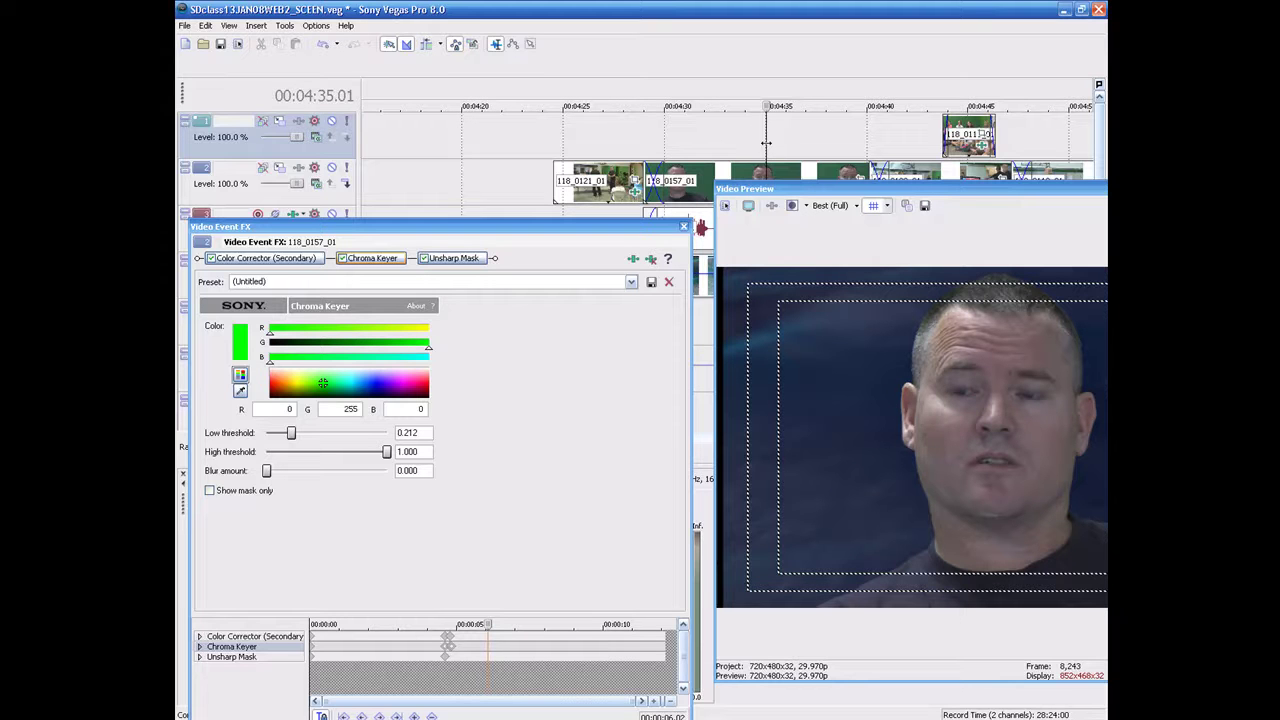
click(743, 150)
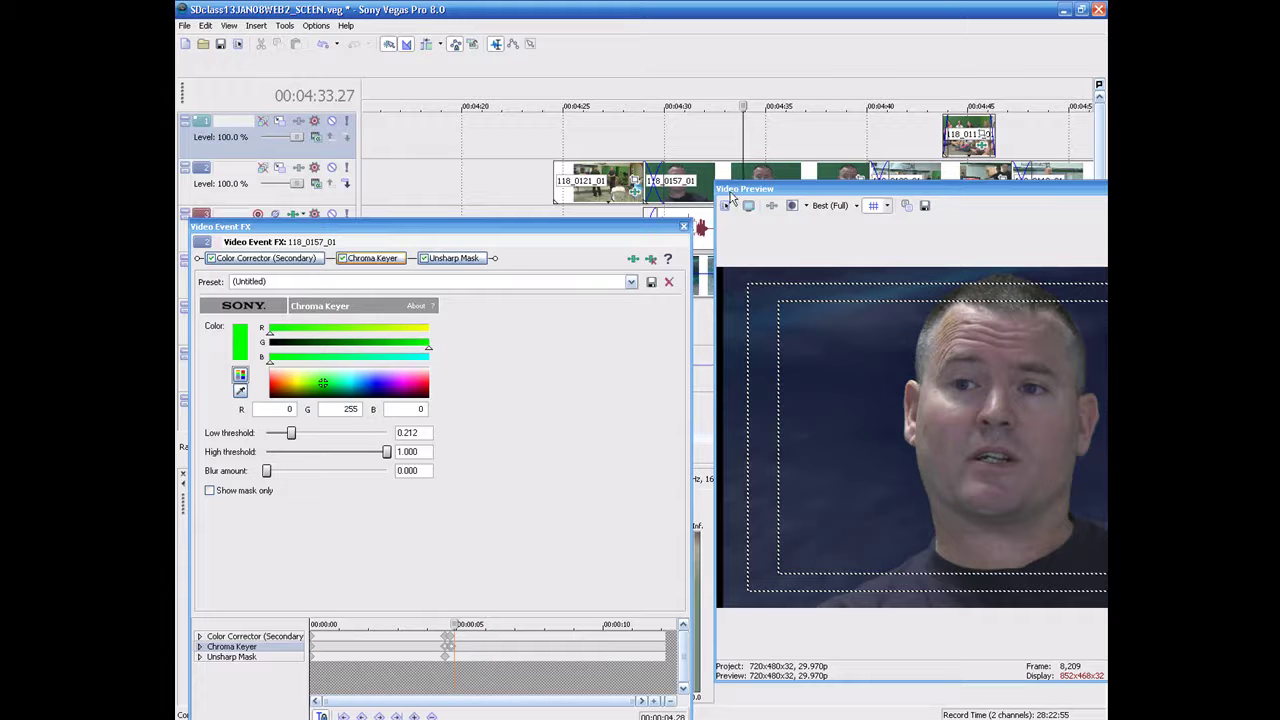
- Set preview quality to Draft (Auto), then to Preview (Auto)
click(856, 206)
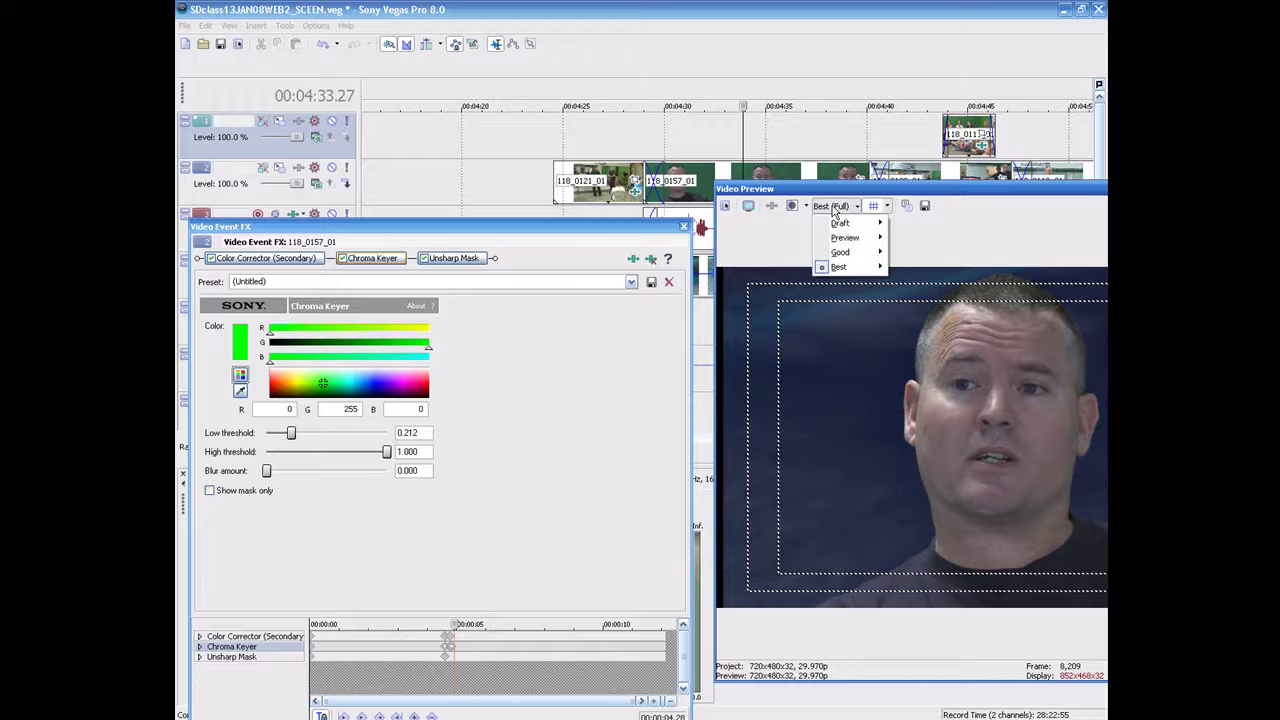
click(896, 225)
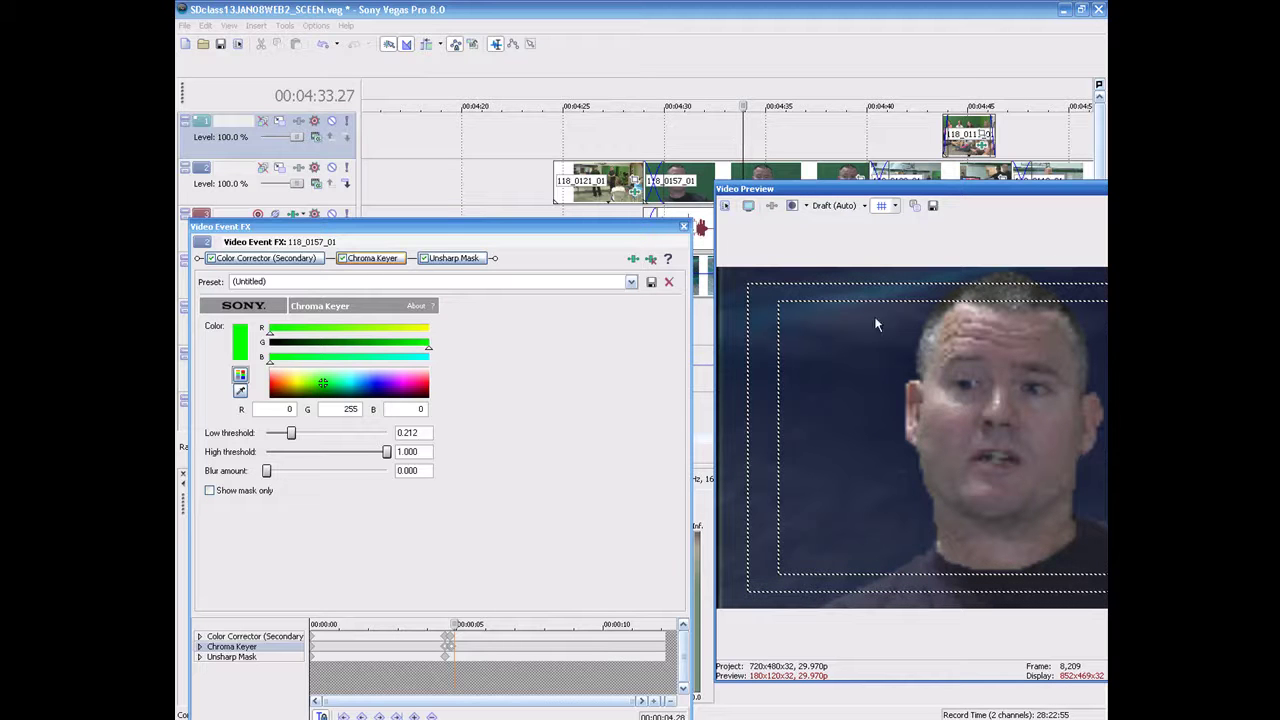
click(831, 207)
mouse_move(846, 238)
click(905, 238)
- Play back the keyed shot, dock the Video Preview window, and close Video Event FX
click(771, 145)
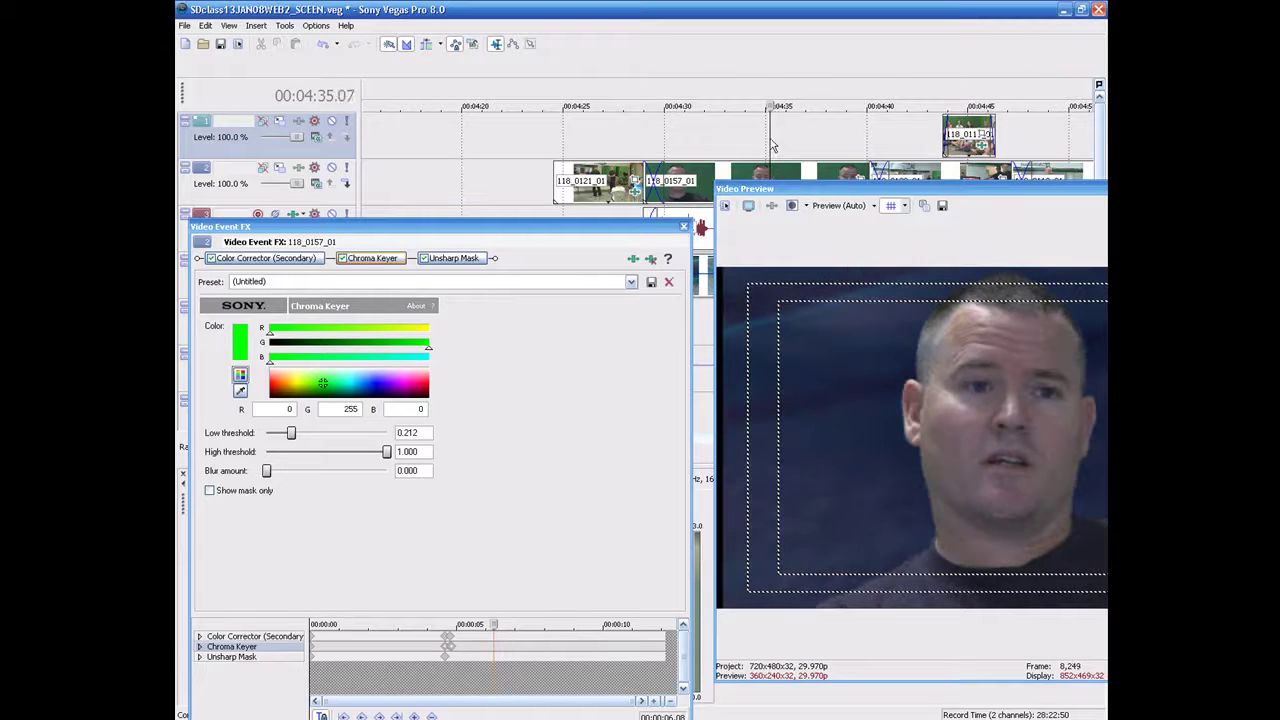
key(space)
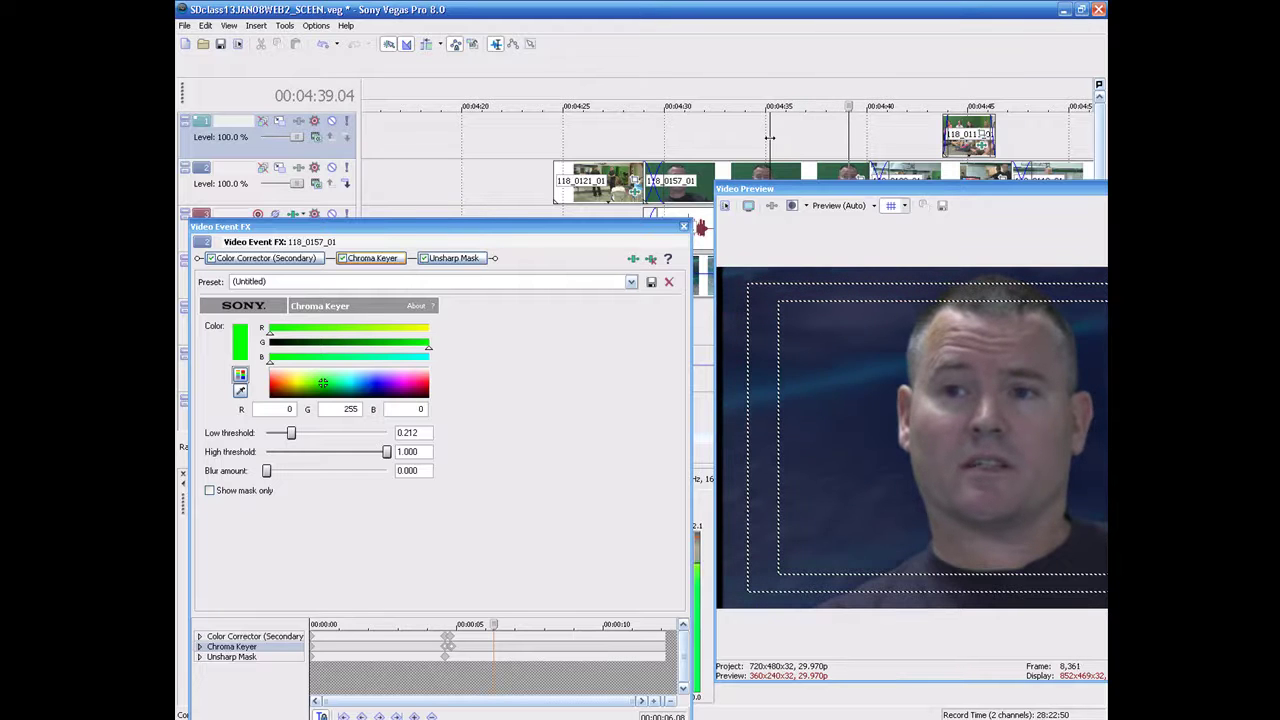
drag(744, 190, 923, 517)
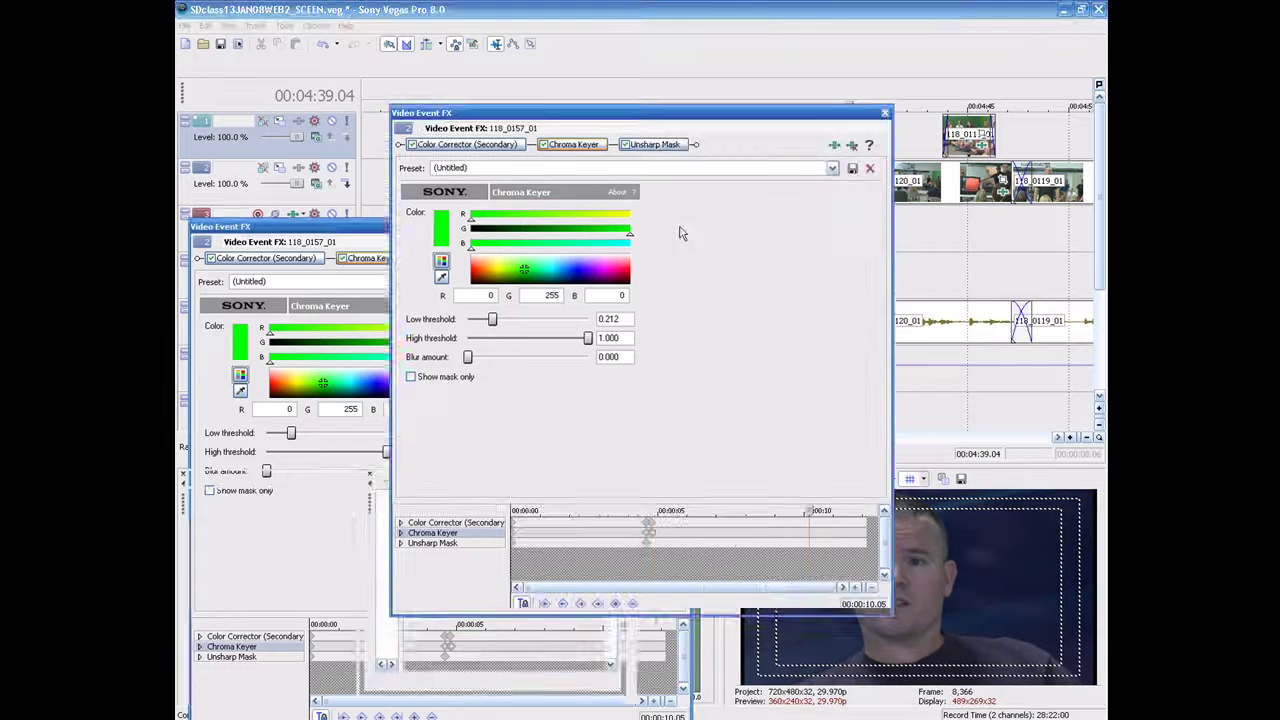
click(884, 112)
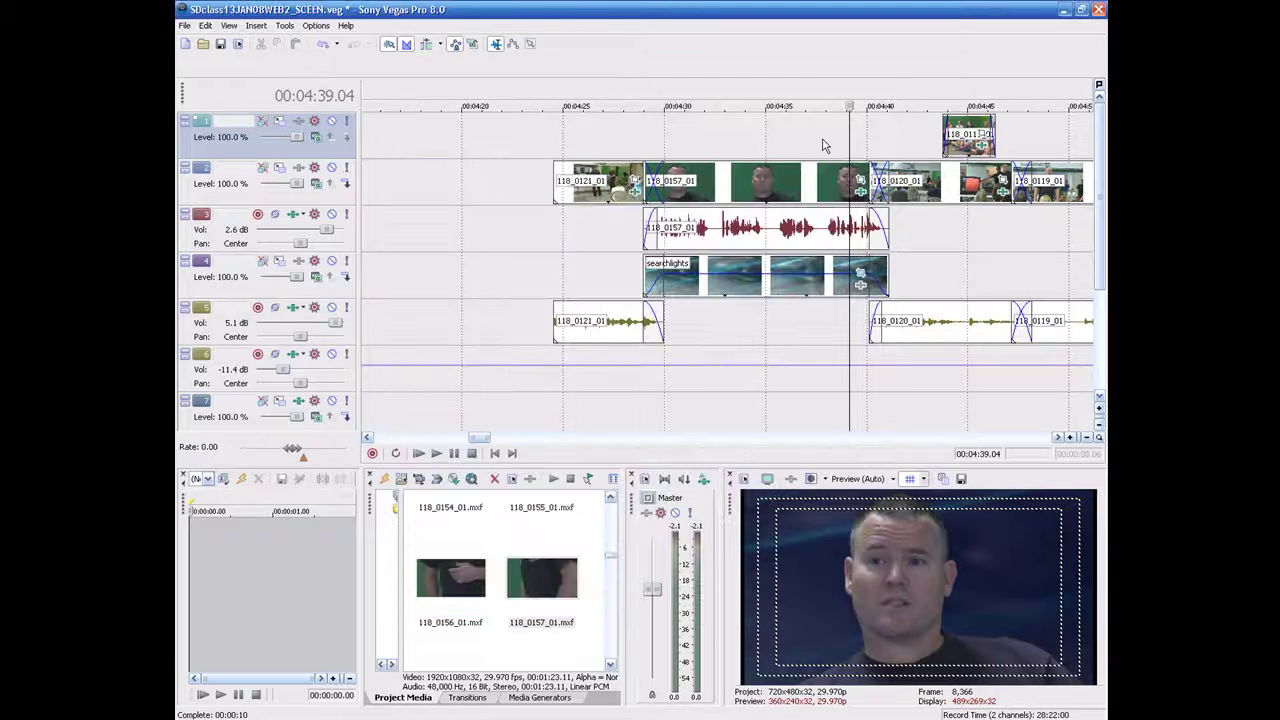